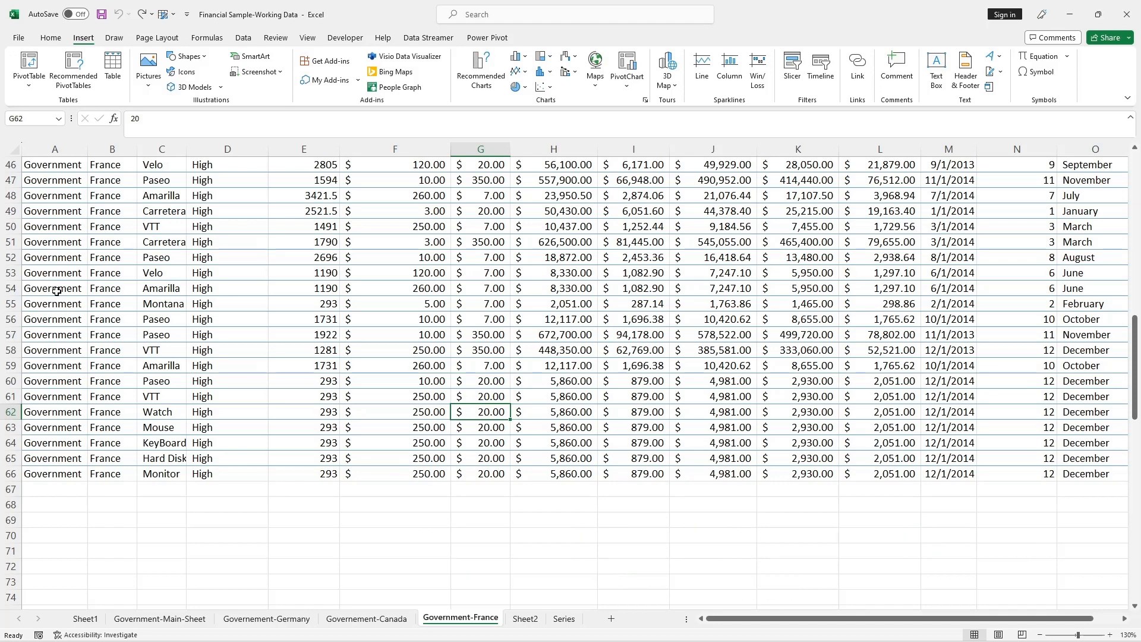
Examine the product rows on the Government-France sheet, from the Low and Medium discount bands down to the last High rows
scroll(57, 190, "up", 6)
left_click_drag(53, 164, 70, 595)
left_click(59, 473)
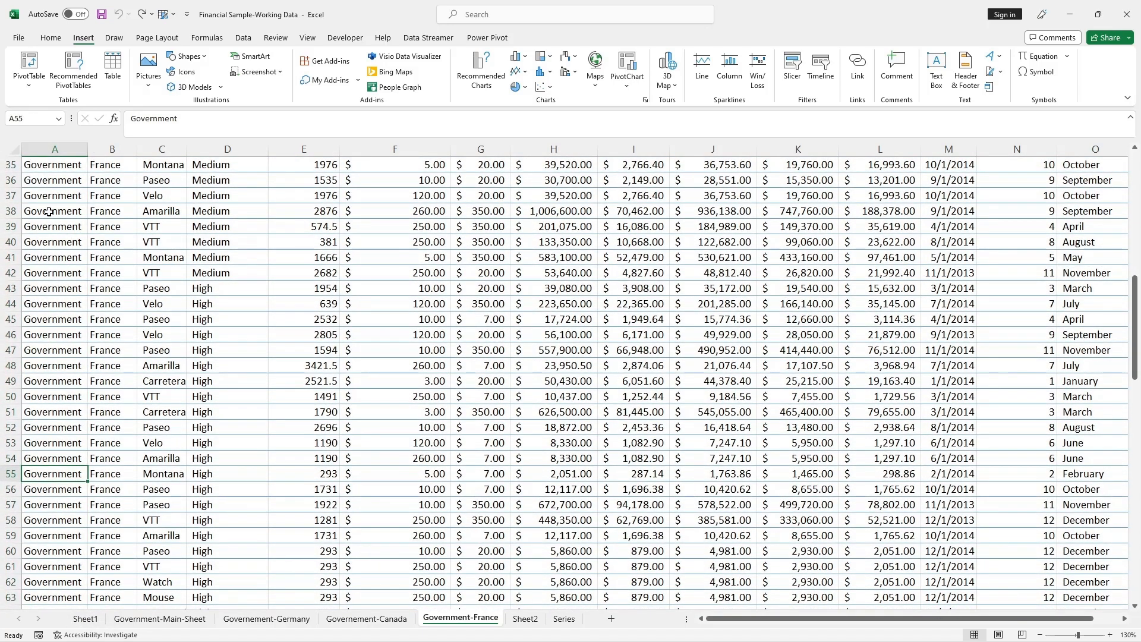
scroll(49, 212, "up", 11)
left_click_drag(48, 180, 810, 537)
scroll(144, 489, "down", 2)
left_click(110, 425)
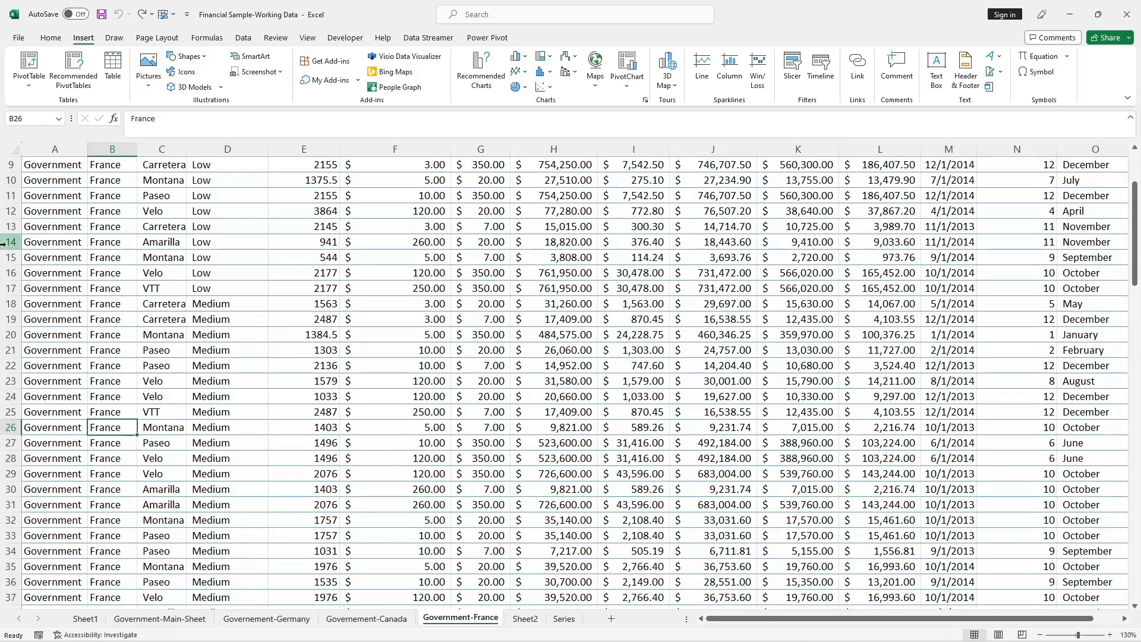
left_click_drag(3, 242, 273, 447)
scroll(253, 459, "down", 1)
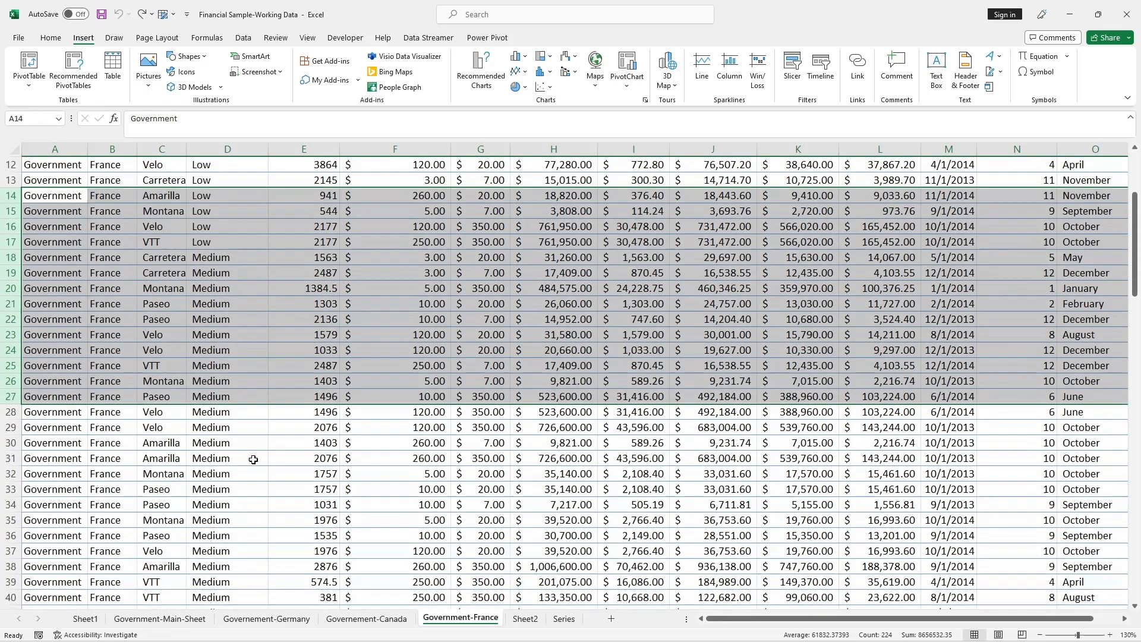
scroll(253, 460, "down", 11)
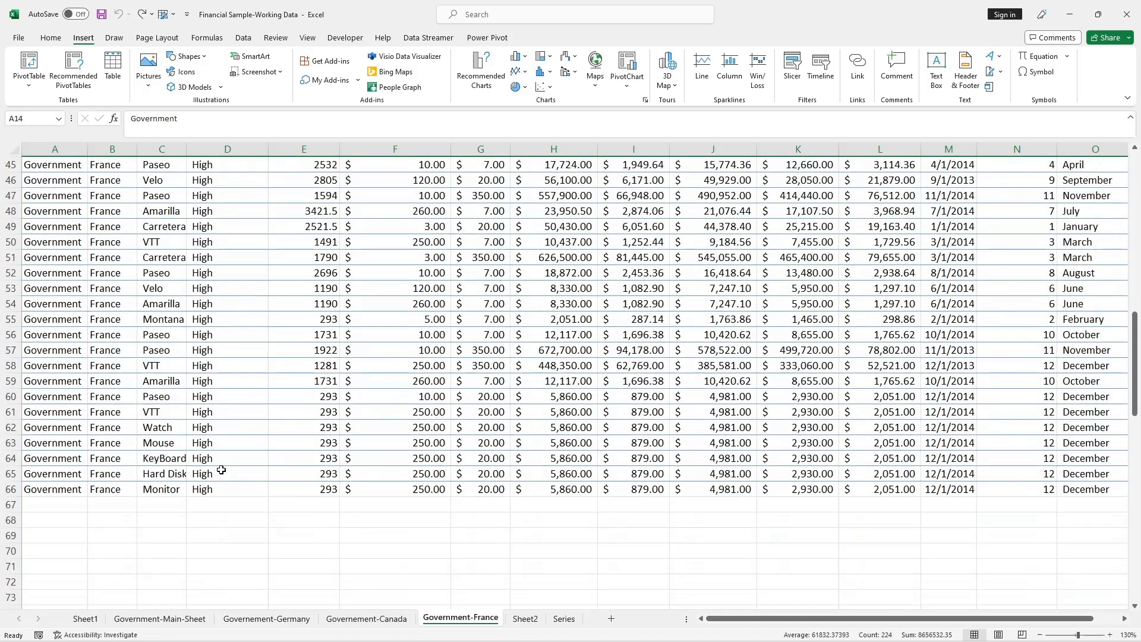
left_click(40, 368)
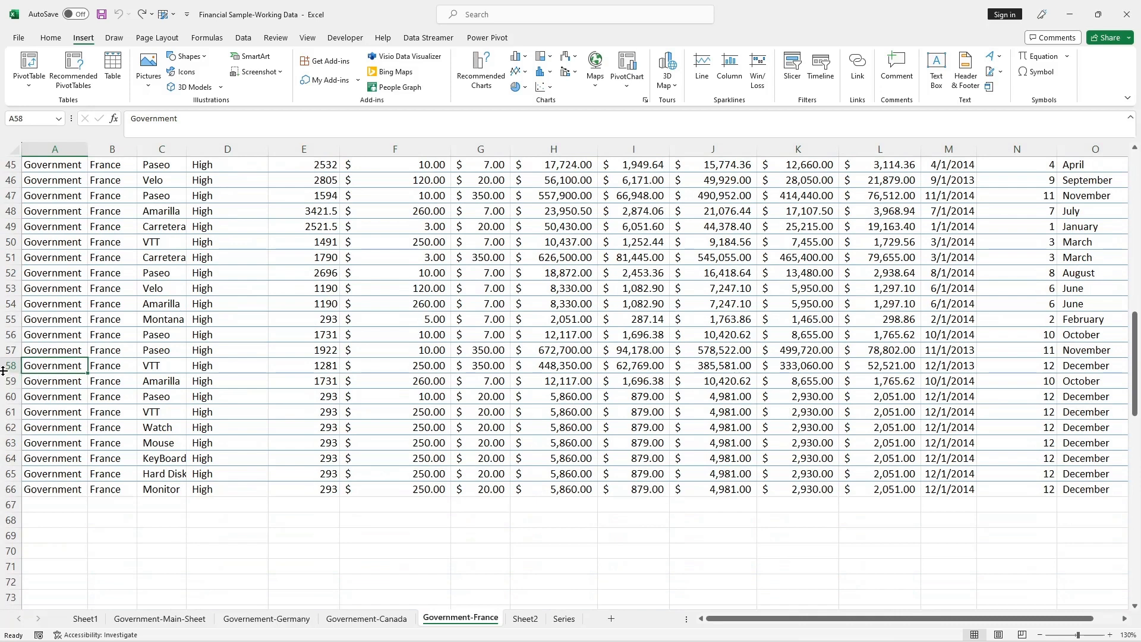
left_click_drag(4, 370, 11, 488)
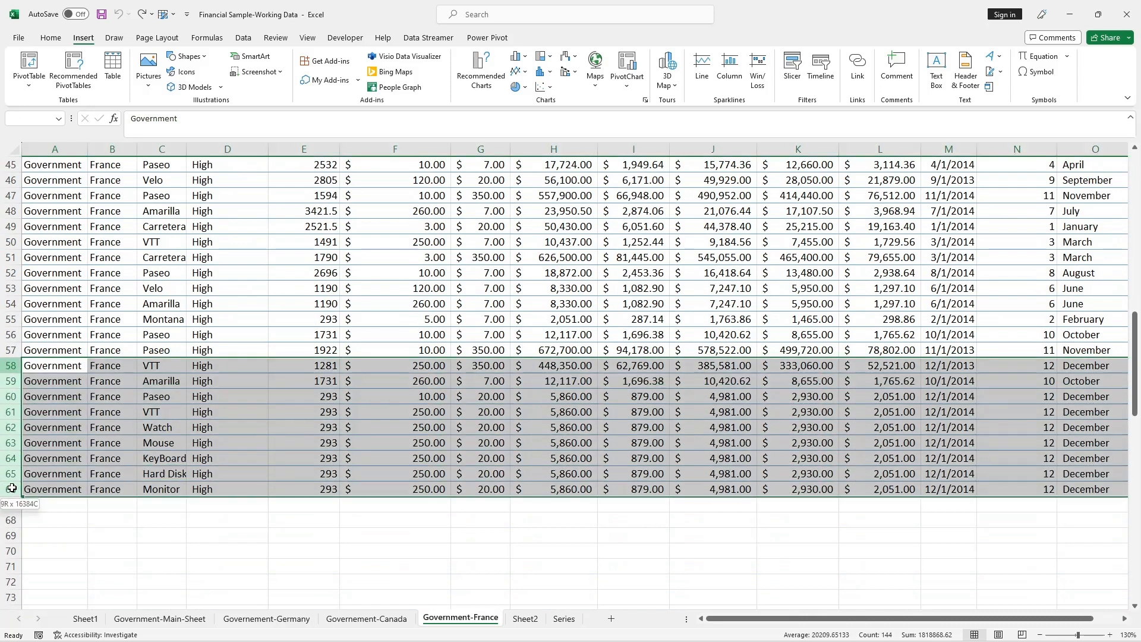
left_click(155, 412)
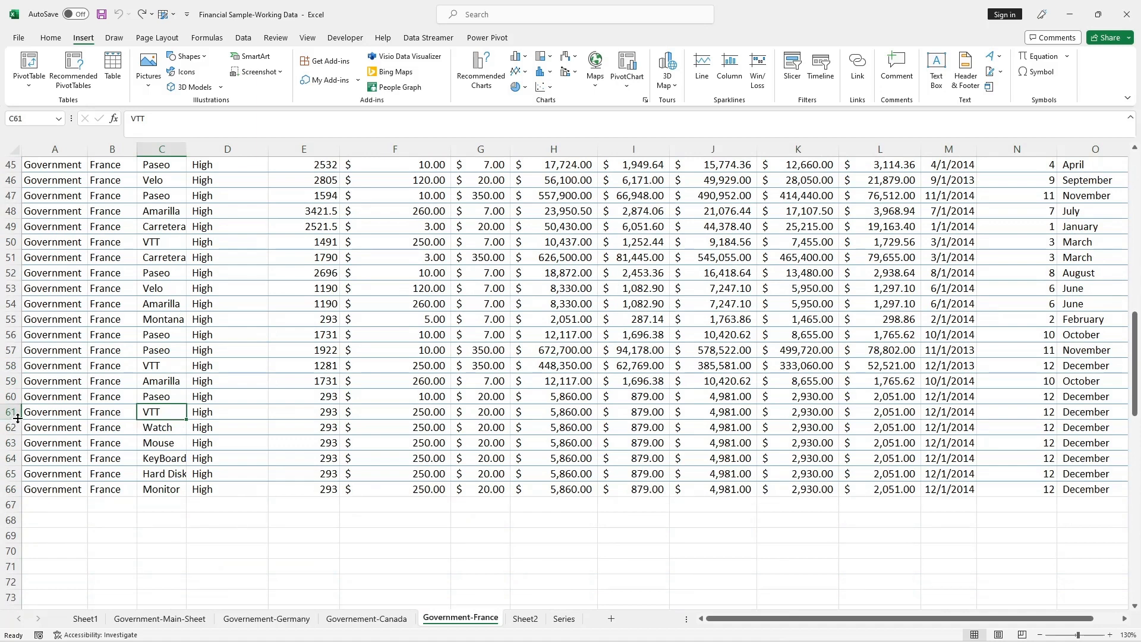
Insert a blank row above the VTT entry in row 61 of the Government-France sheet
left_click(52, 414)
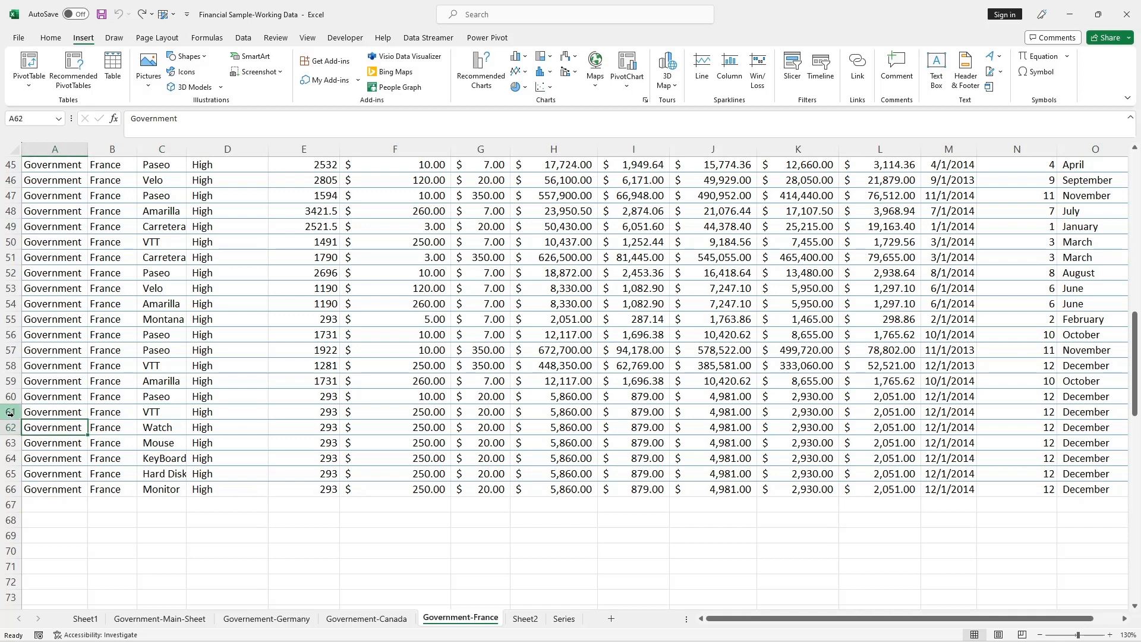
left_click(17, 415)
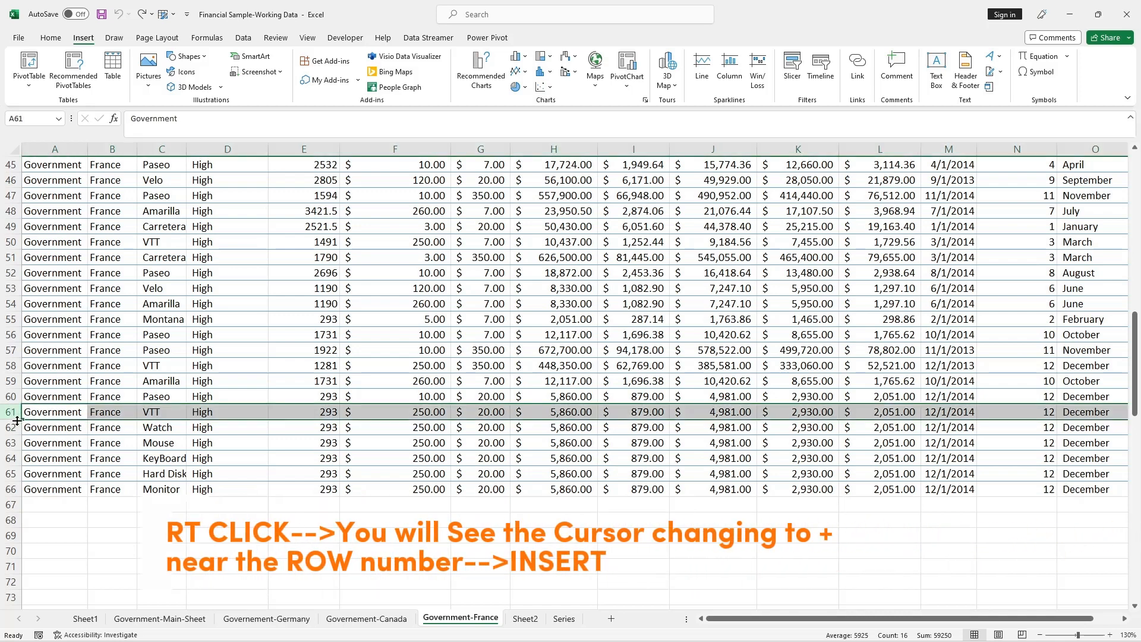
right_click(18, 420)
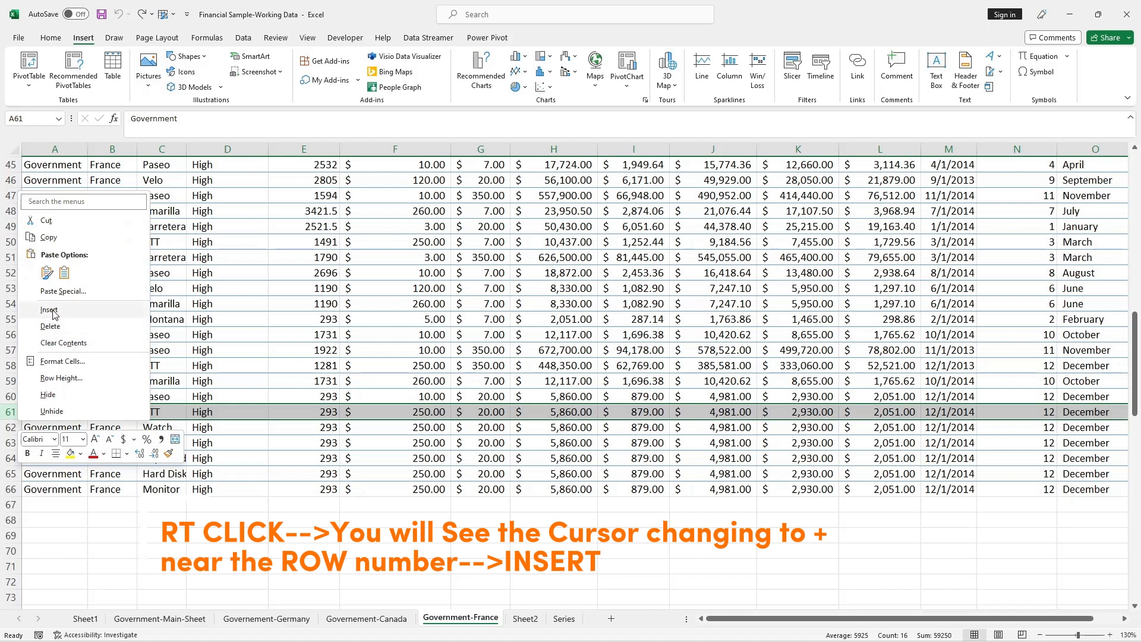
left_click(325, 407)
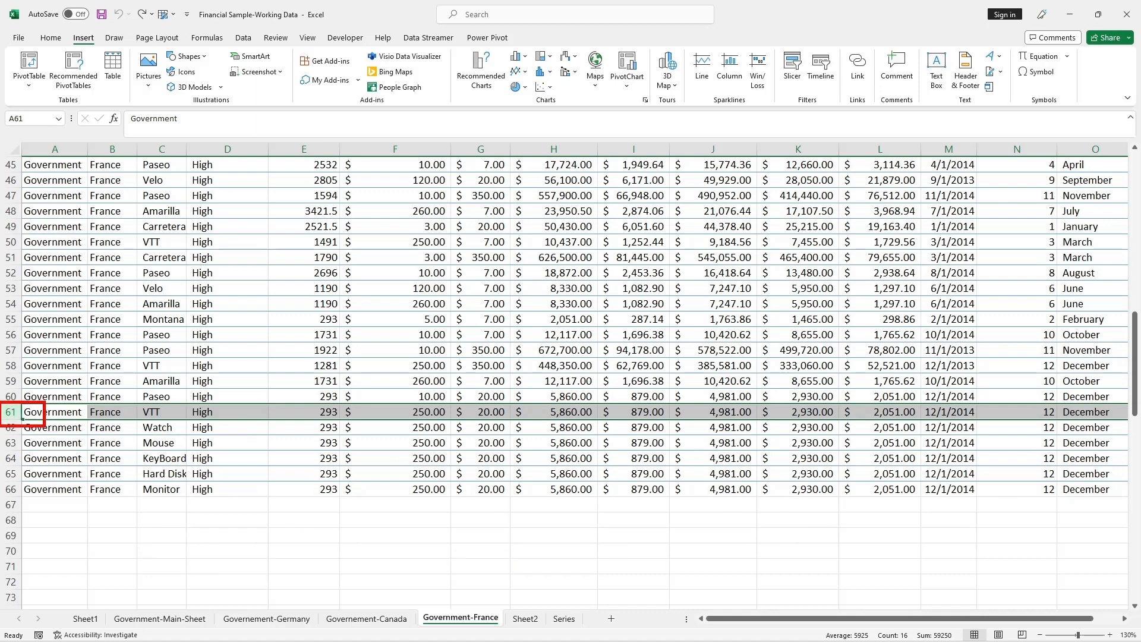
right_click(21, 419)
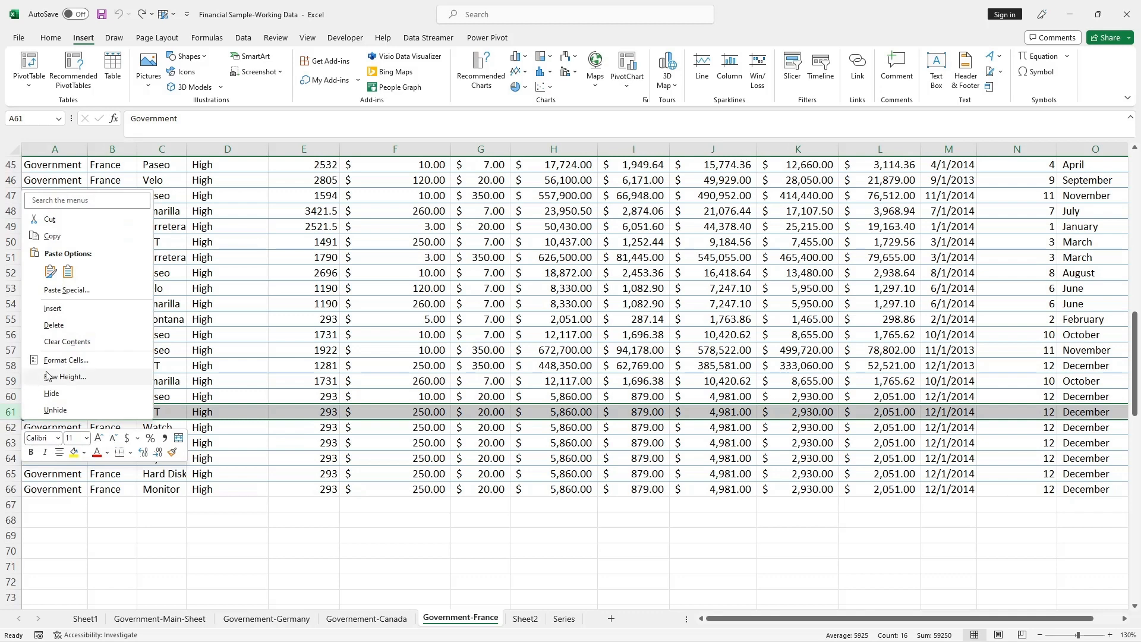
left_click(52, 309)
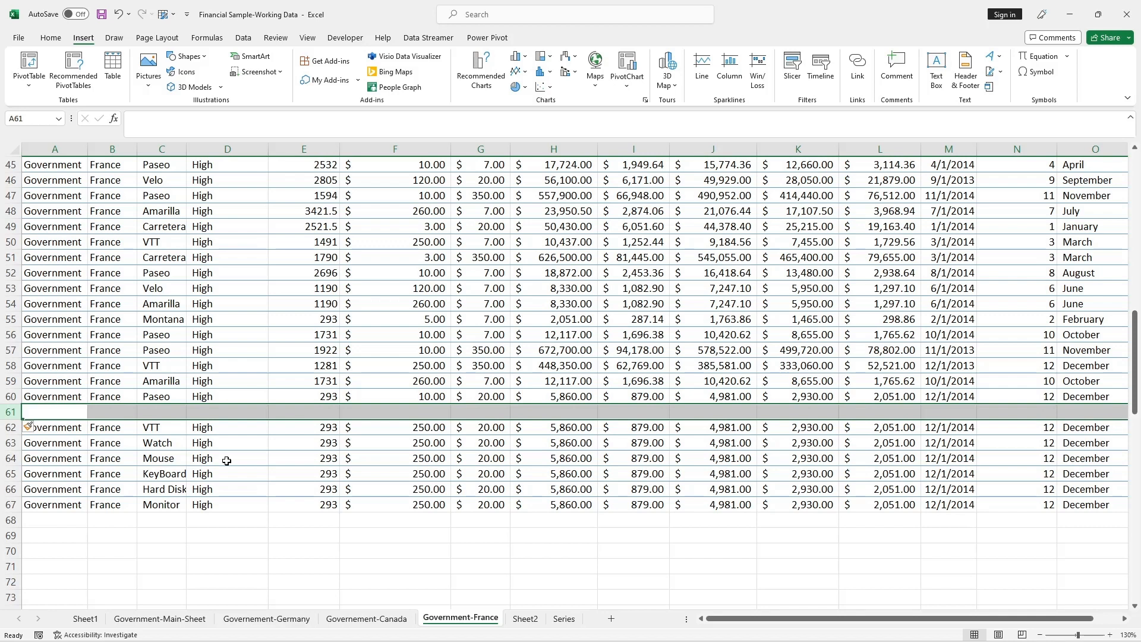
Insert three more blank rows at row 61, one at a time, above the VTT entry
right_click(22, 420)
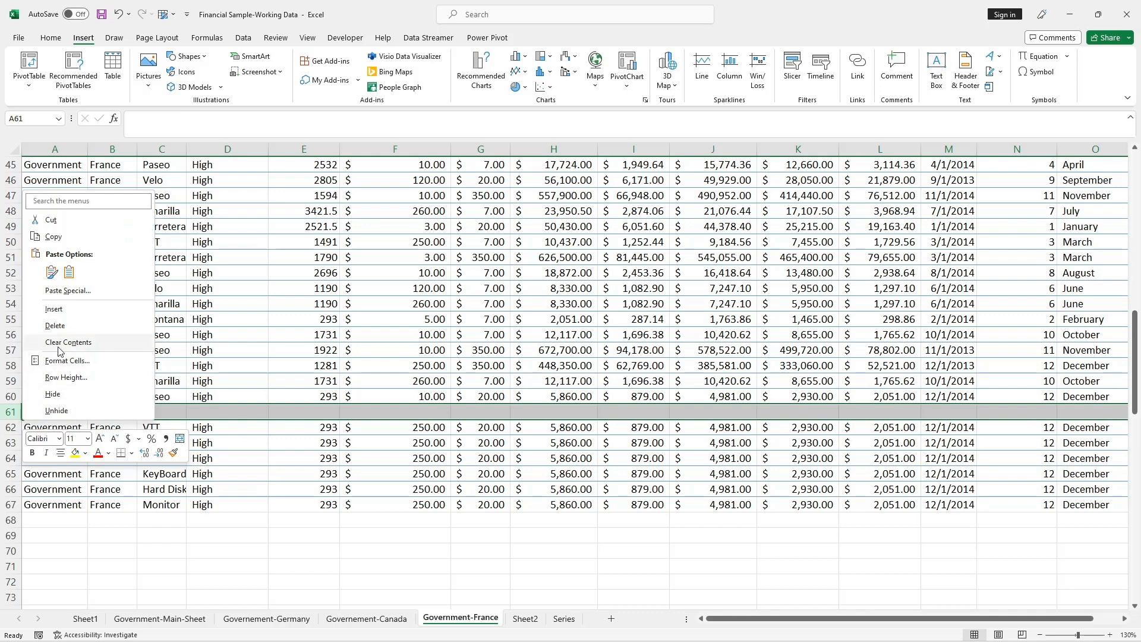
left_click(75, 314)
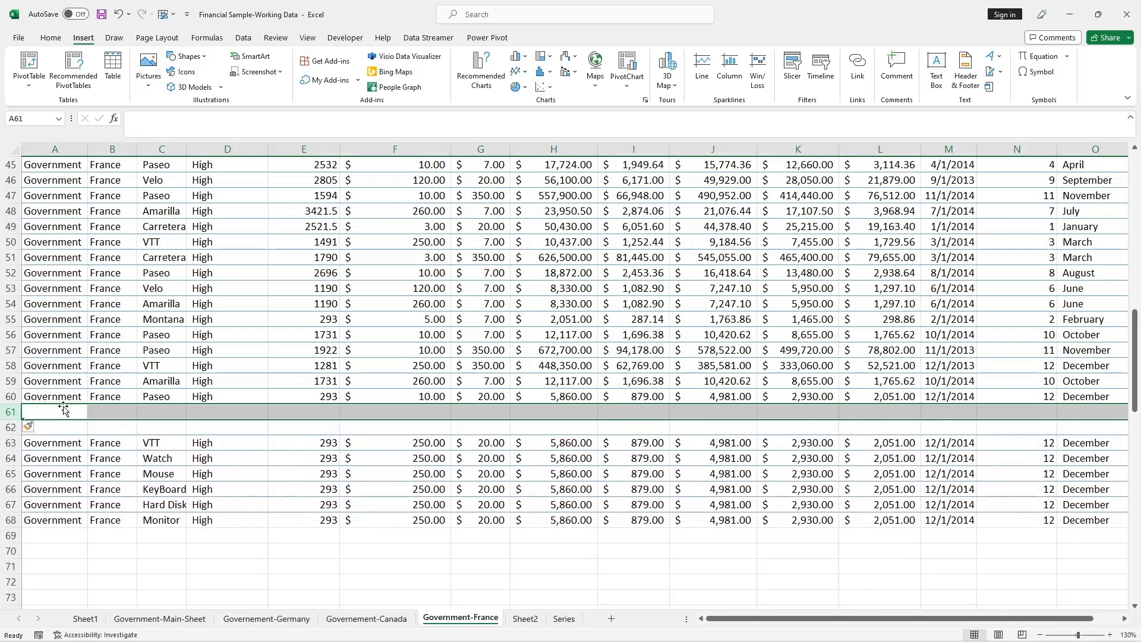
right_click(16, 420)
left_click(67, 315)
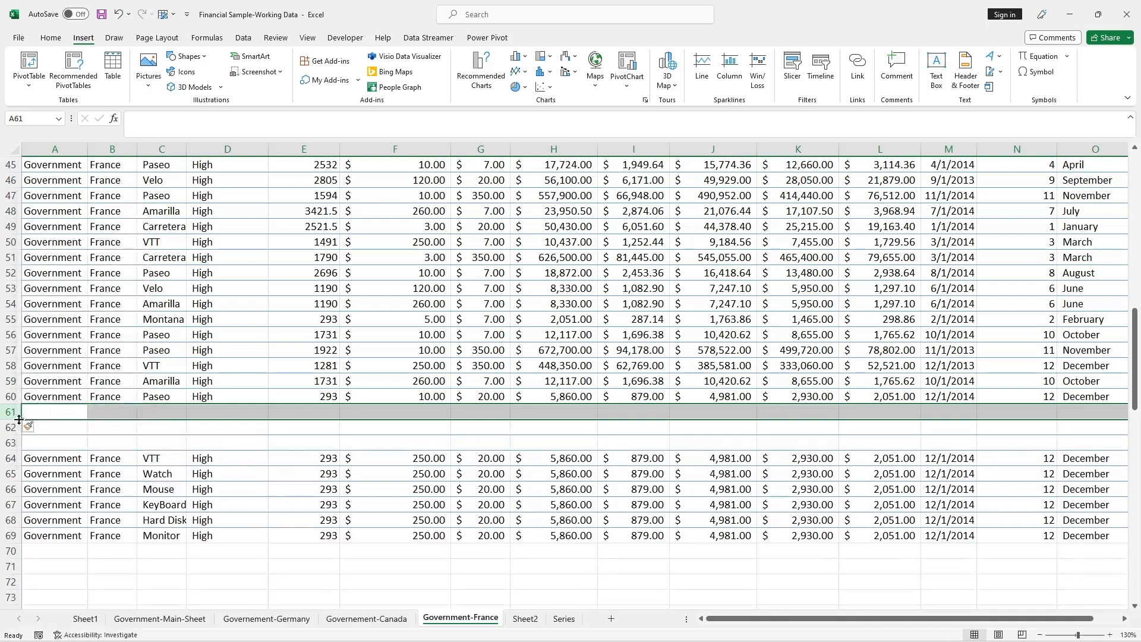
right_click(19, 420)
left_click(72, 310)
left_click(155, 443)
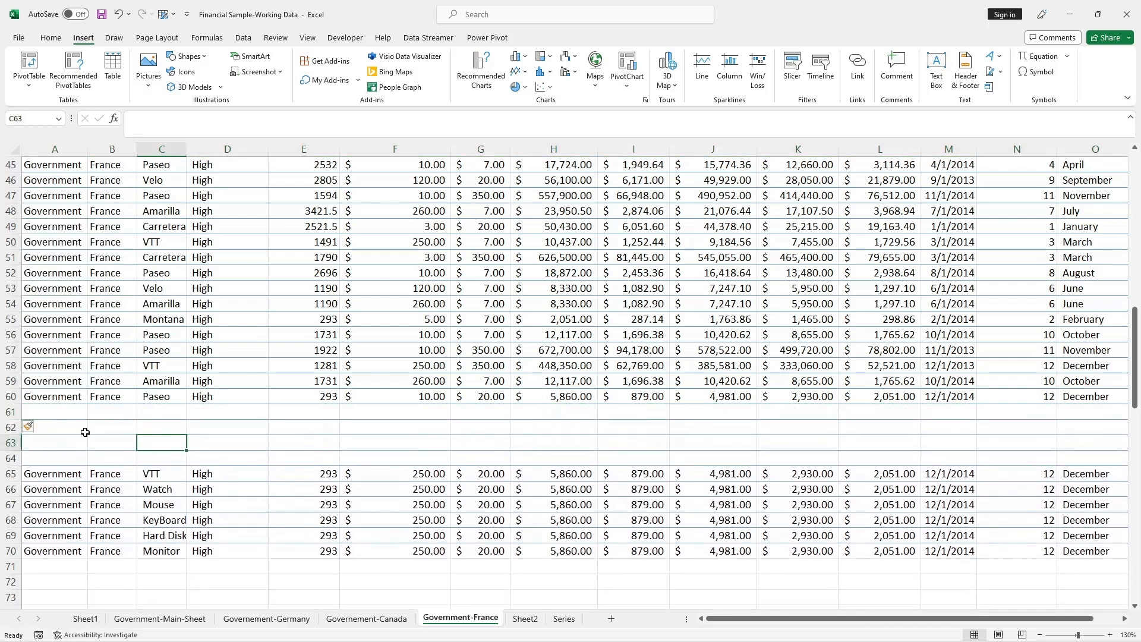
Undo all four blank row insertions at row 61
right_click(17, 463)
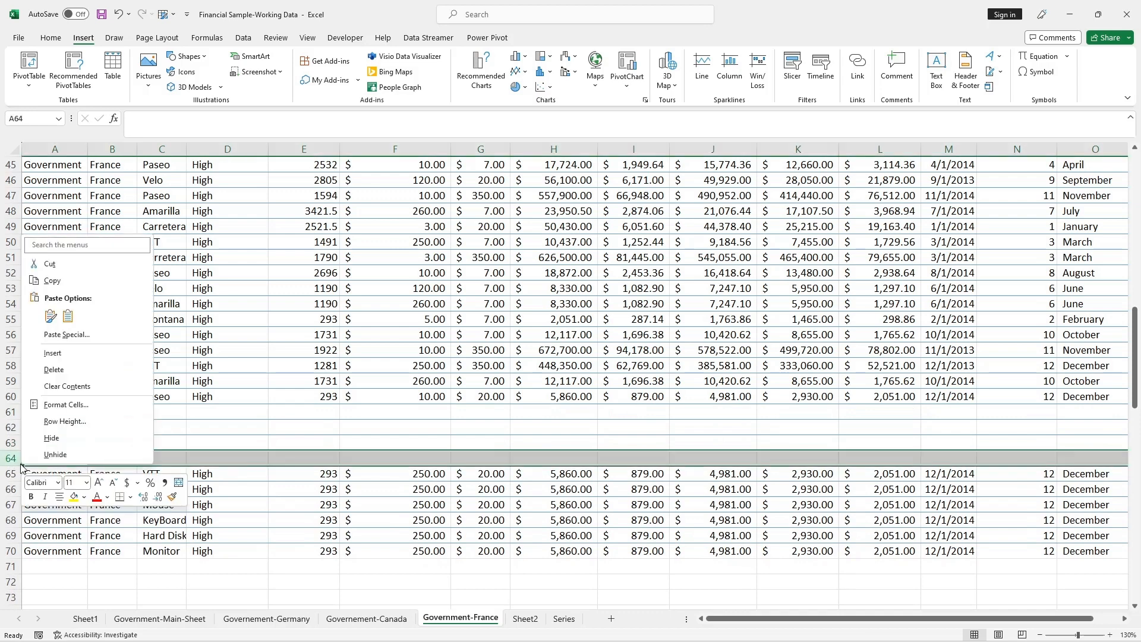
key("Escape")
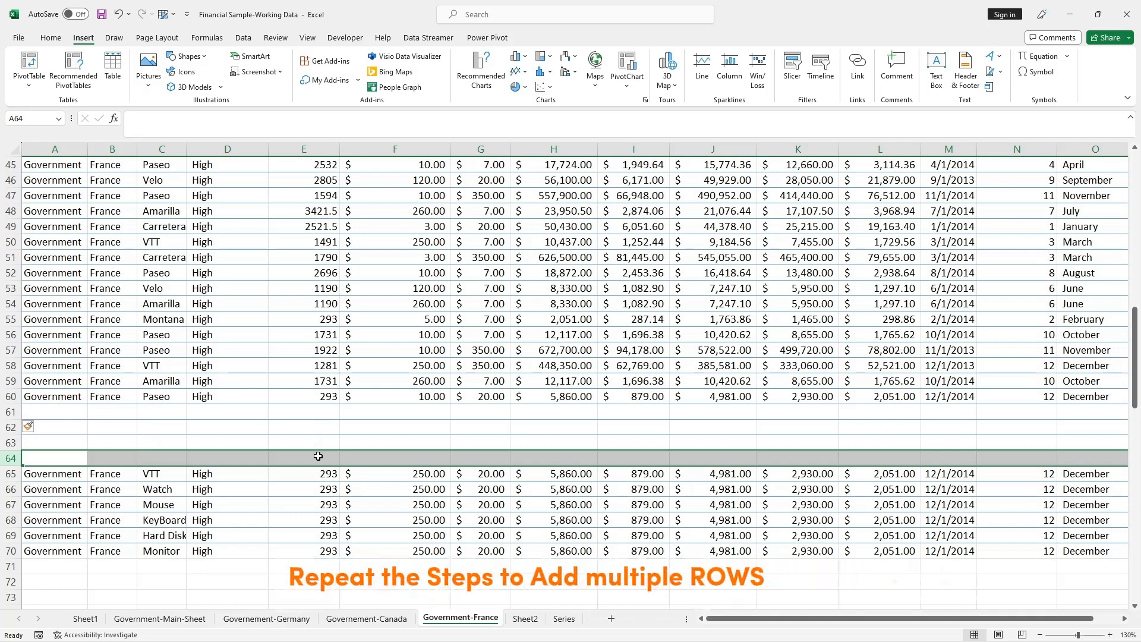
key("ctrl+z")
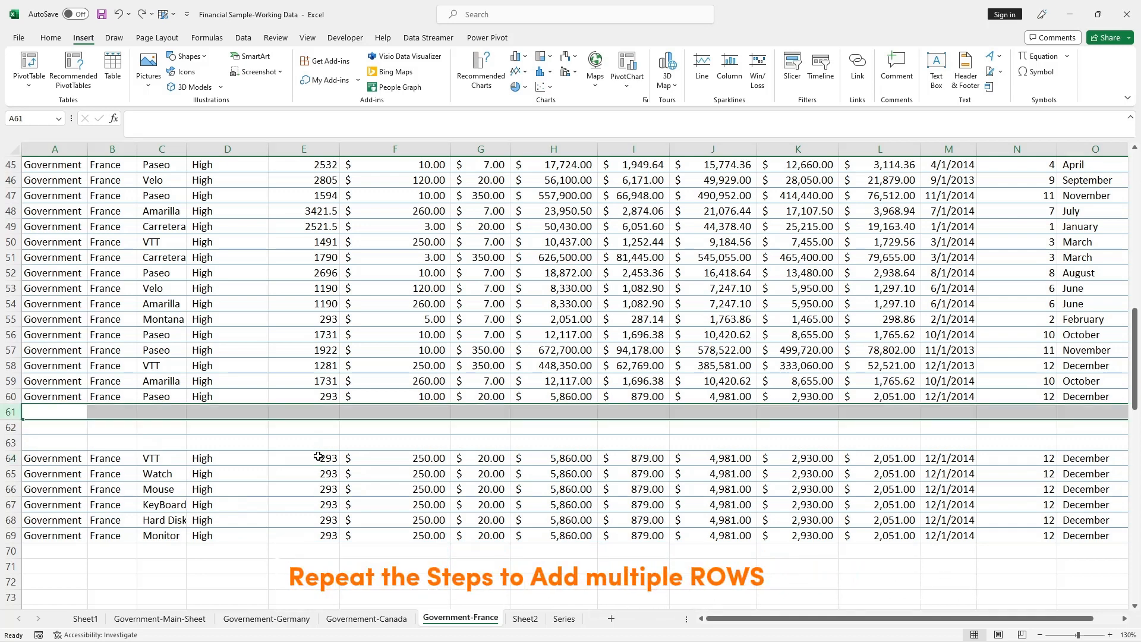
key("ctrl+z")
key("ctrl+z")
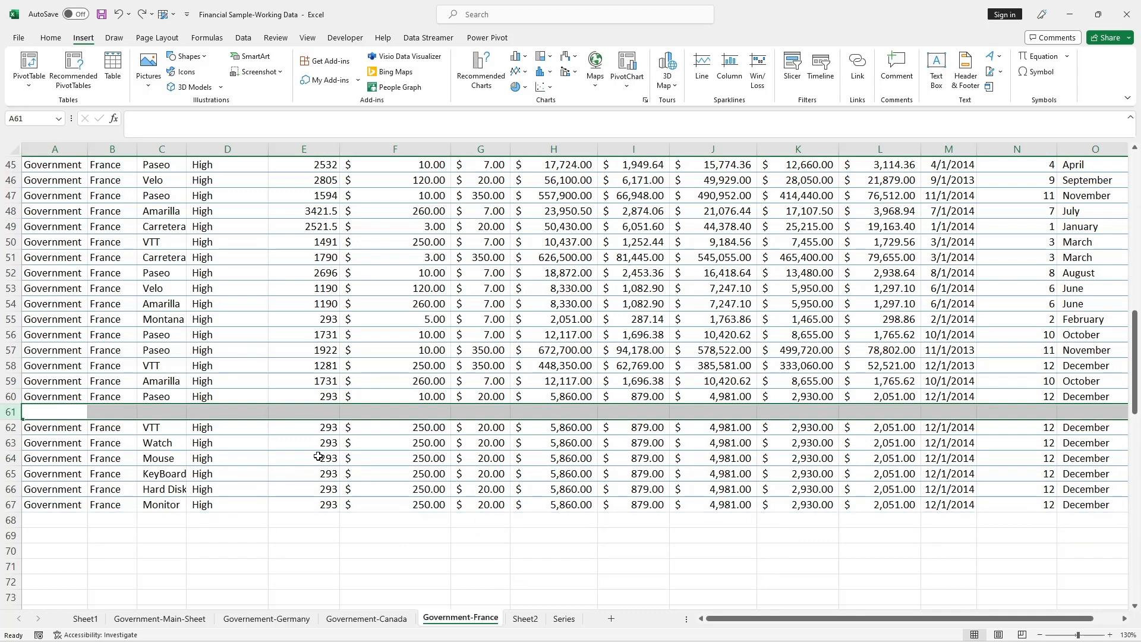
key("ctrl+z")
Enter the note CTRL+Z in cell C69, below the data
double_click(153, 537)
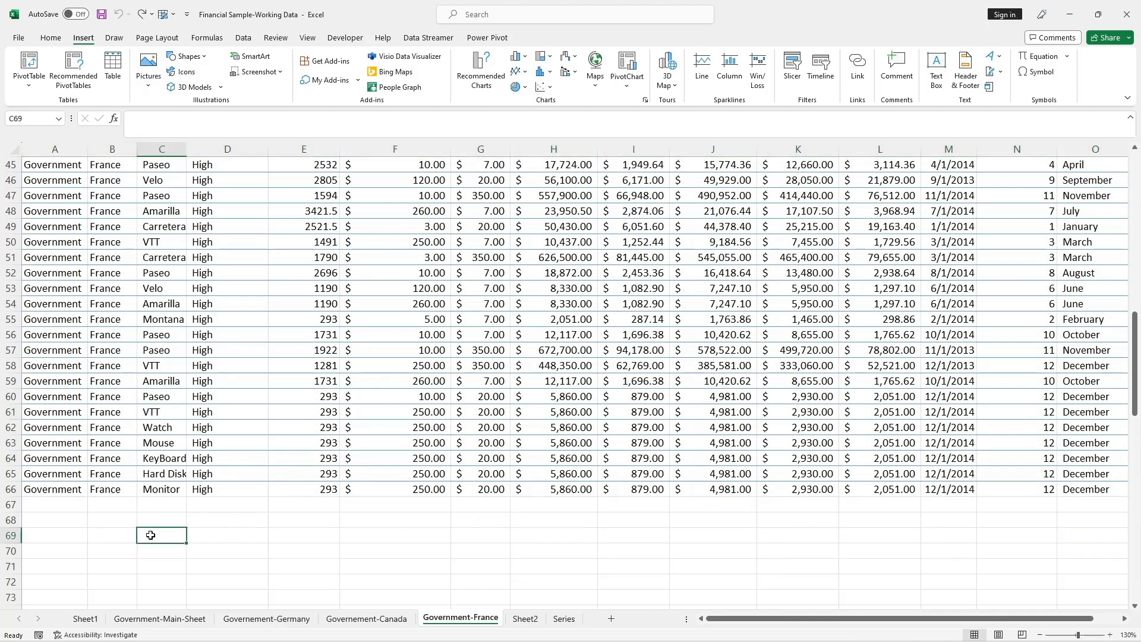
type("CTRL+Z")
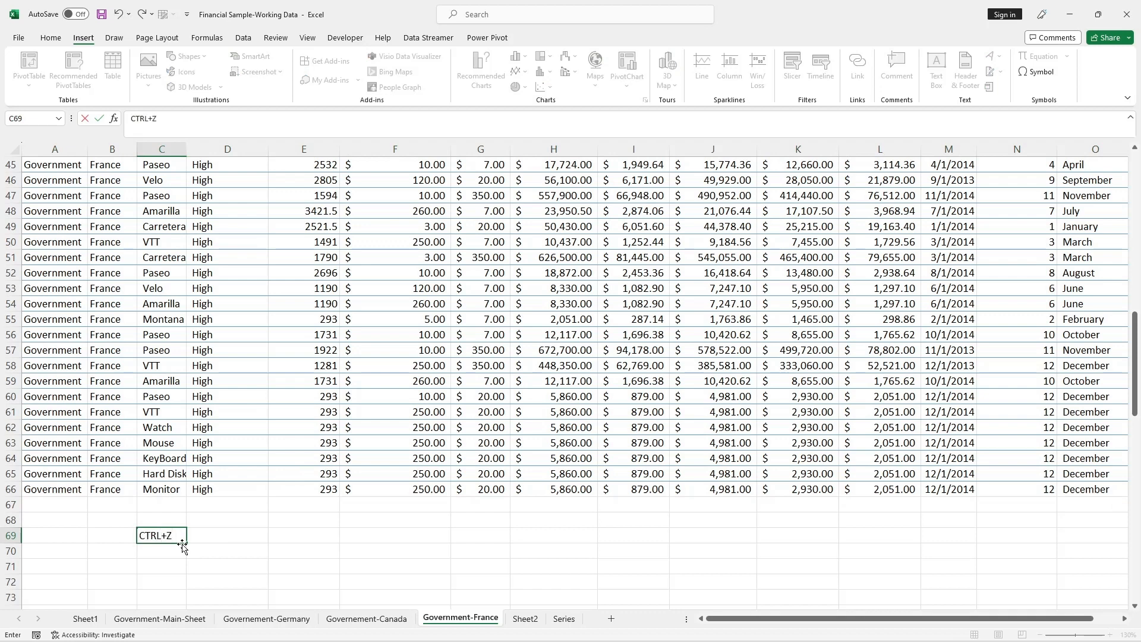
left_click(216, 547)
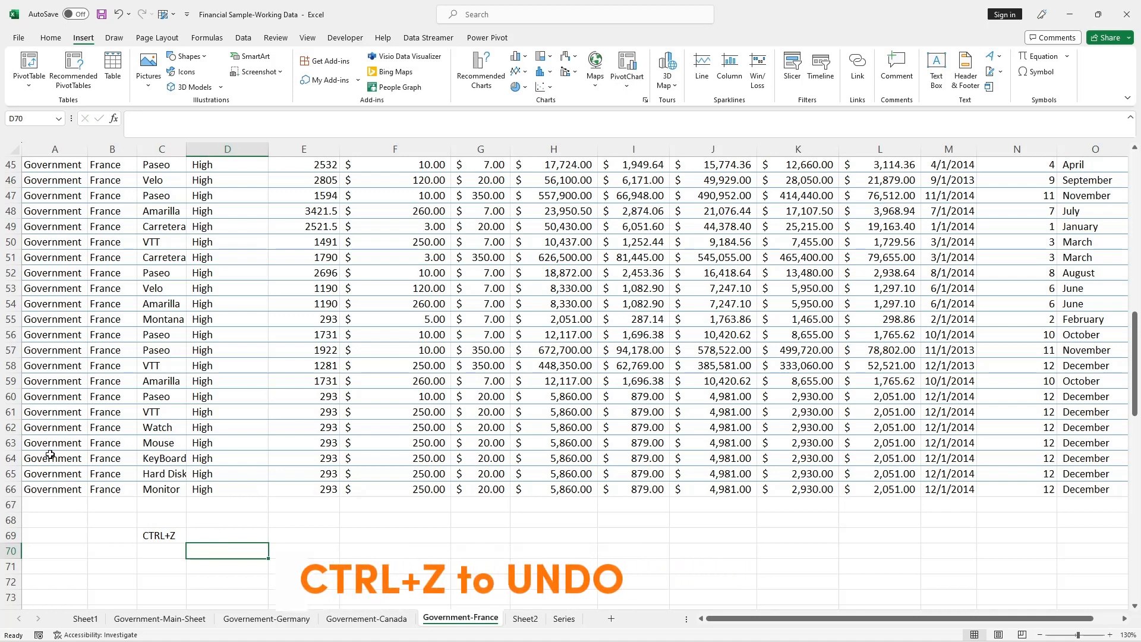
Insert a blank row at row 61 above the VTT entry and repeat the insertion three more times
right_click(17, 416)
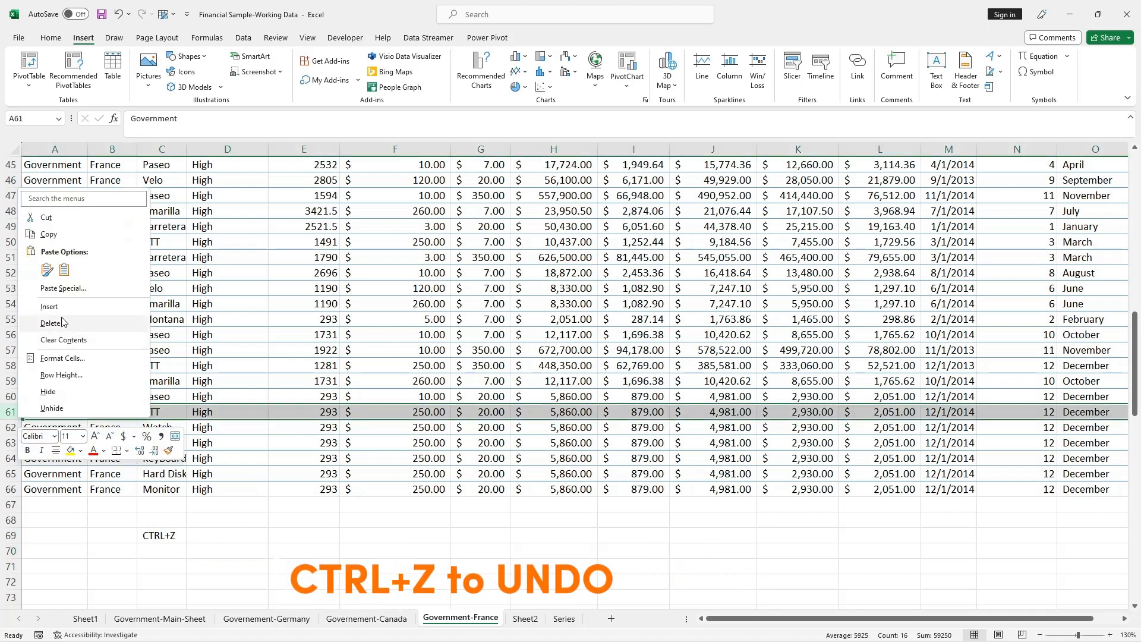
left_click(49, 307)
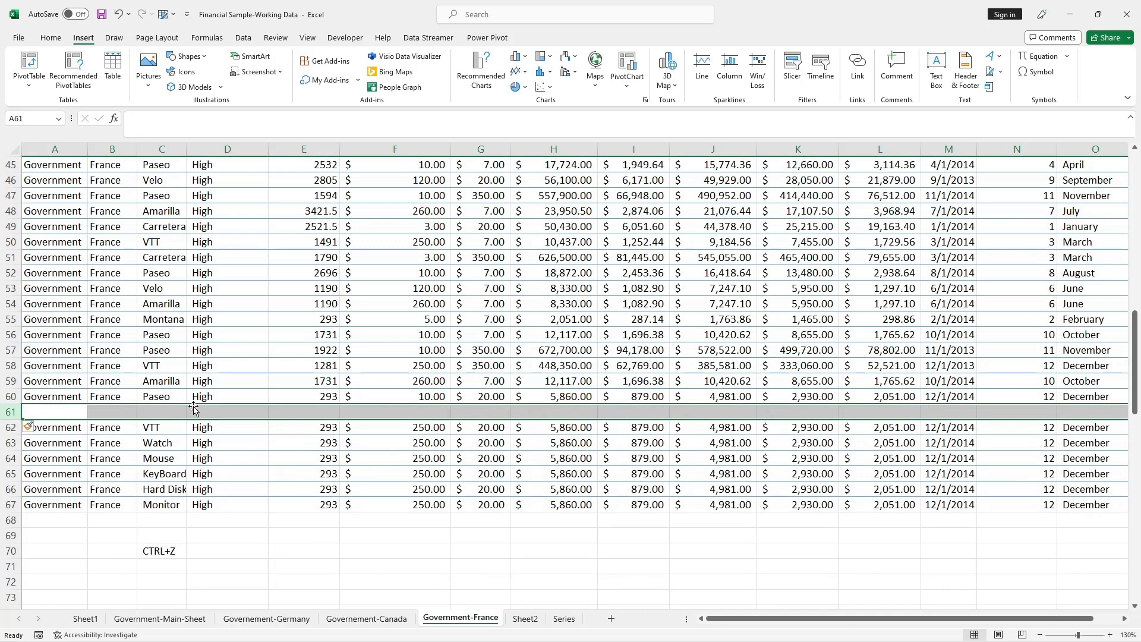
key("ctrl+y")
key("ctrl+y")
key("ctrl+y")
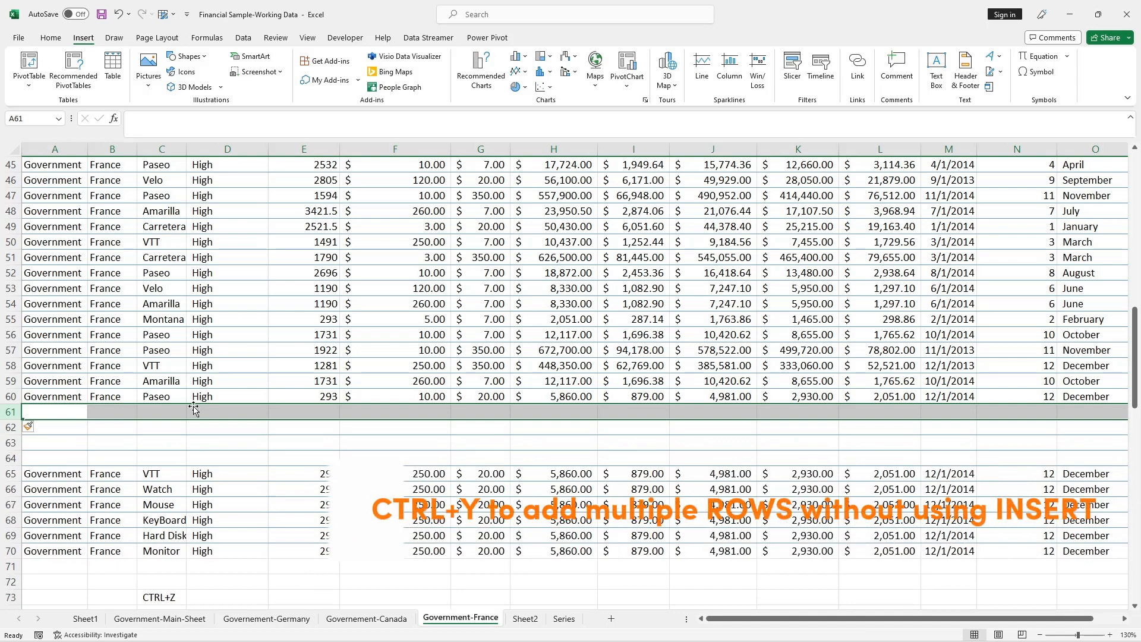
Enter the note CTRL+Y in cell D73, beside the CTRL+Z note
scroll(224, 501, "down", 2)
left_click(223, 501)
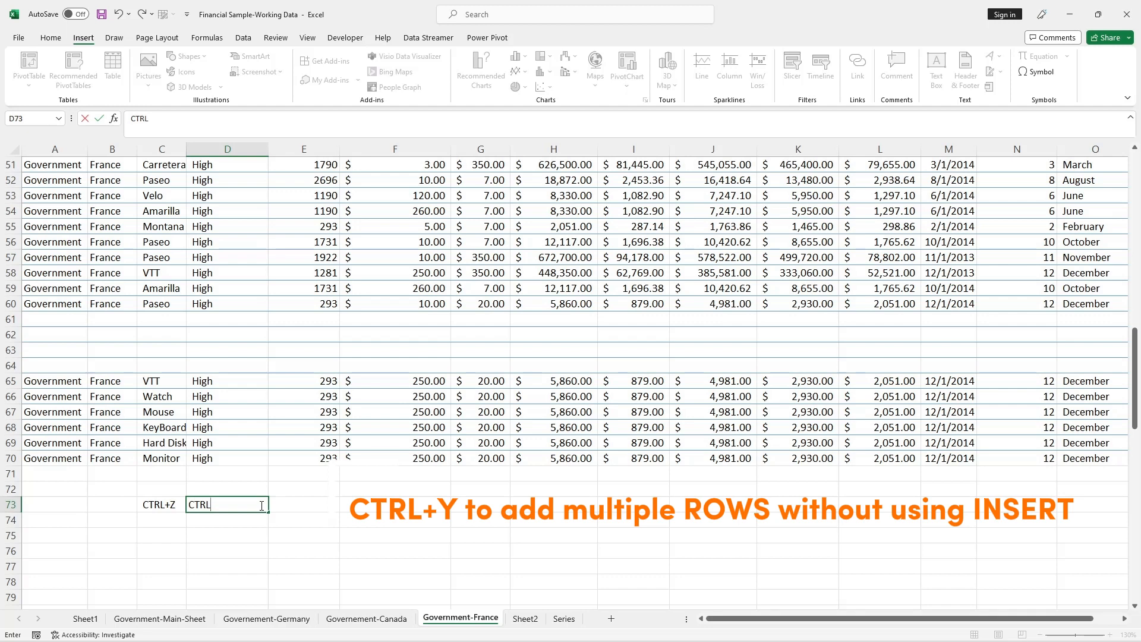
type("CTRL+Y")
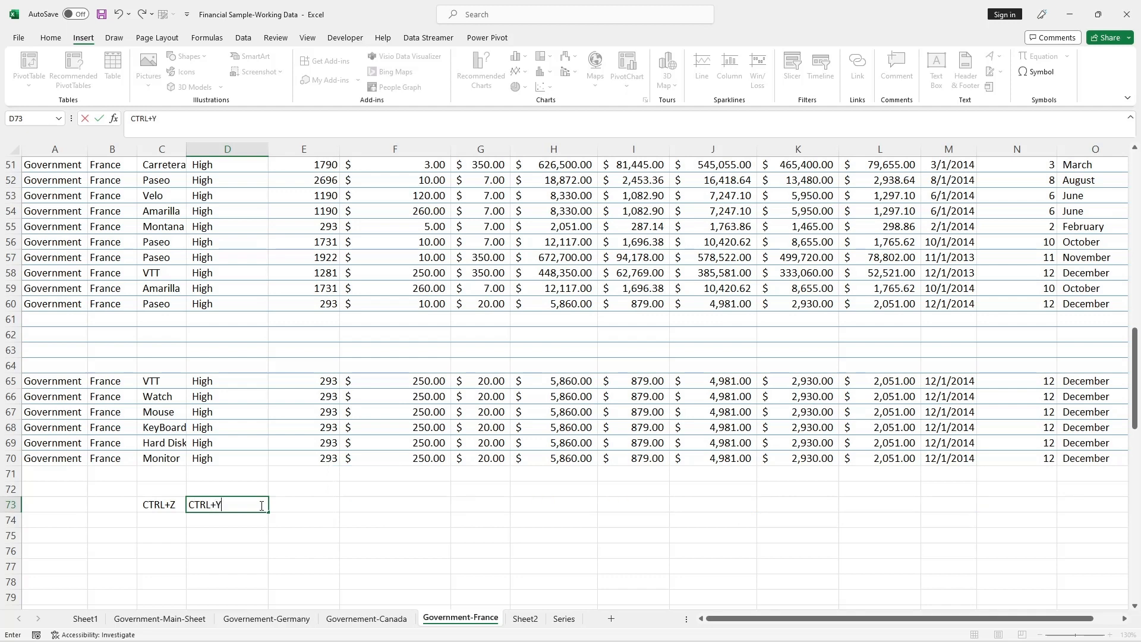
key("Return")
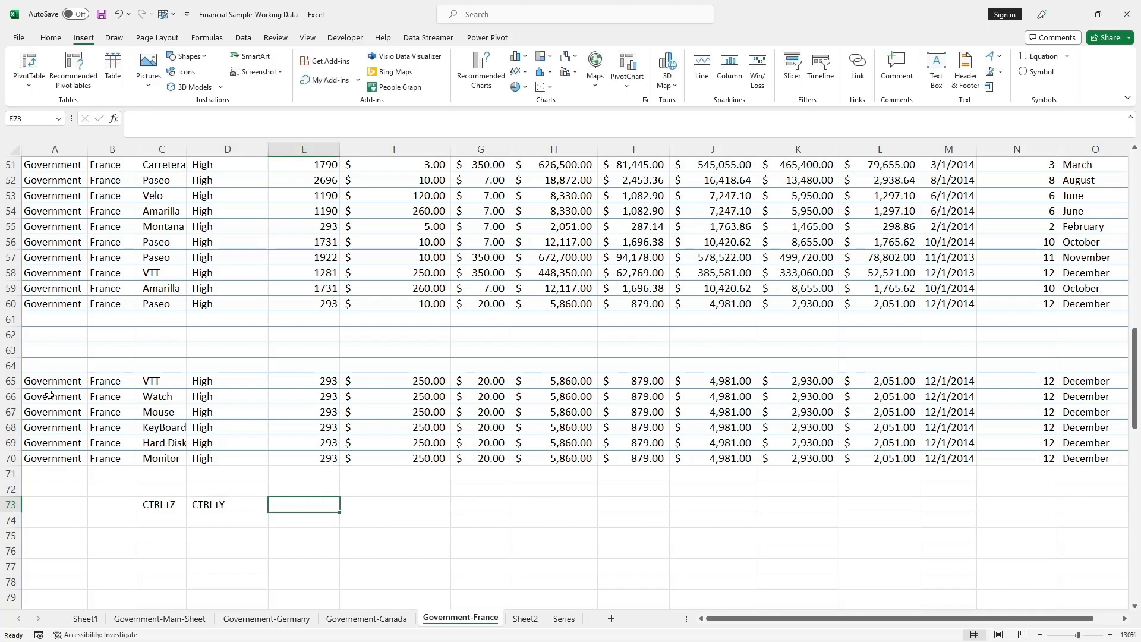
Insert a blank row at row 64 and repeat the insertion eight more times
right_click(11, 369)
left_click(49, 490)
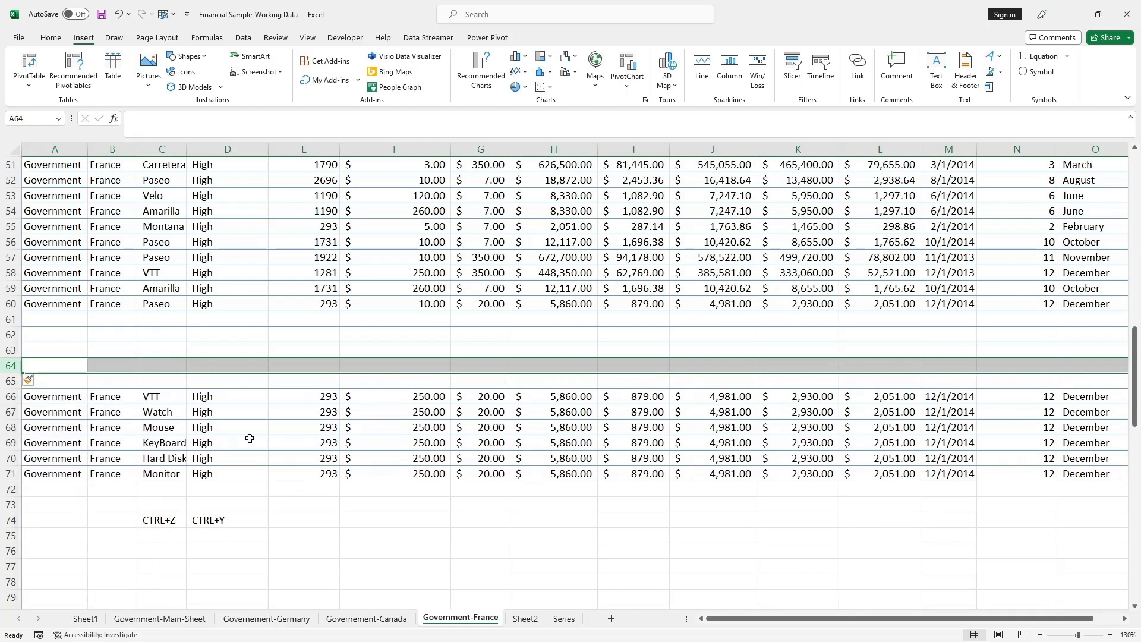
key("ctrl+y")
key("ctrl+y")
key("ctrl+y")
key("ctrl+y")
key("ctrl+y")
key("ctrl+y")
key("ctrl+y")
key("ctrl+y")
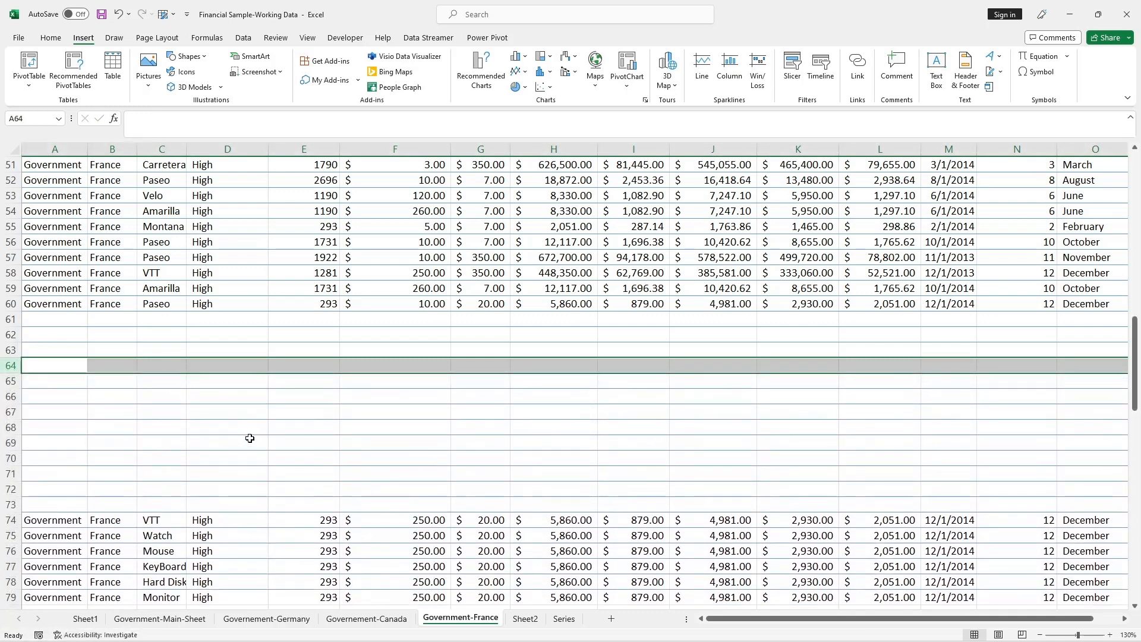
Undo the blank row insertions at row 64, the CTRL+Y note and the last row insertion at row 61
scroll(252, 439, "down", 2)
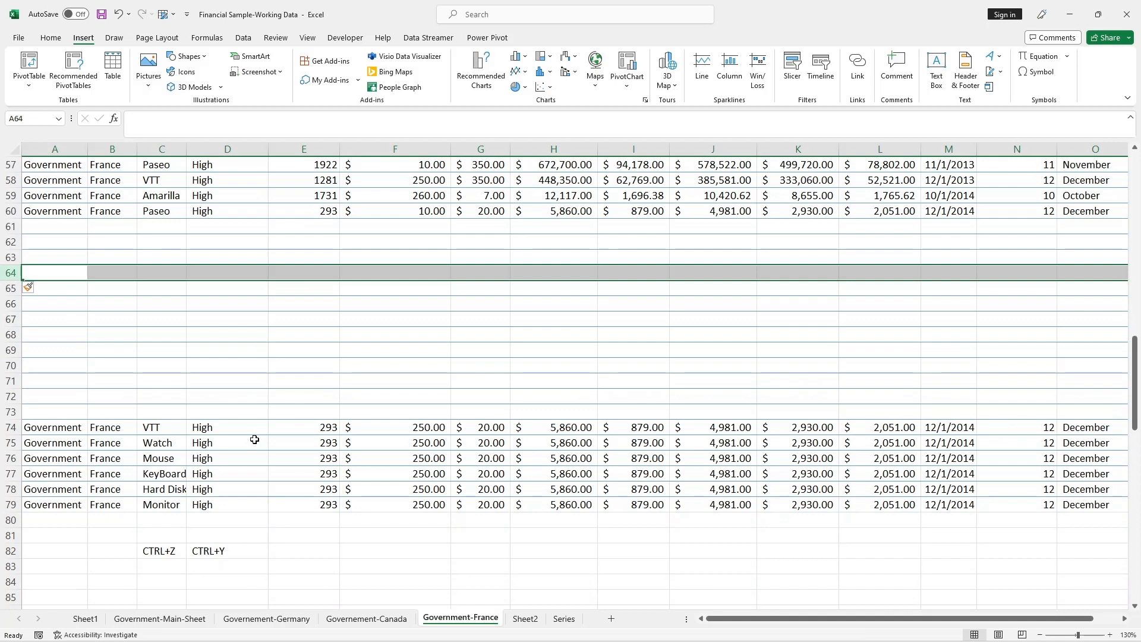
key("ctrl+z")
key("ctrl+z")
key("ctrl+z")
key("ctrl+z")
key("ctrl+z")
key("ctrl+z")
key("ctrl+z")
key("ctrl+z")
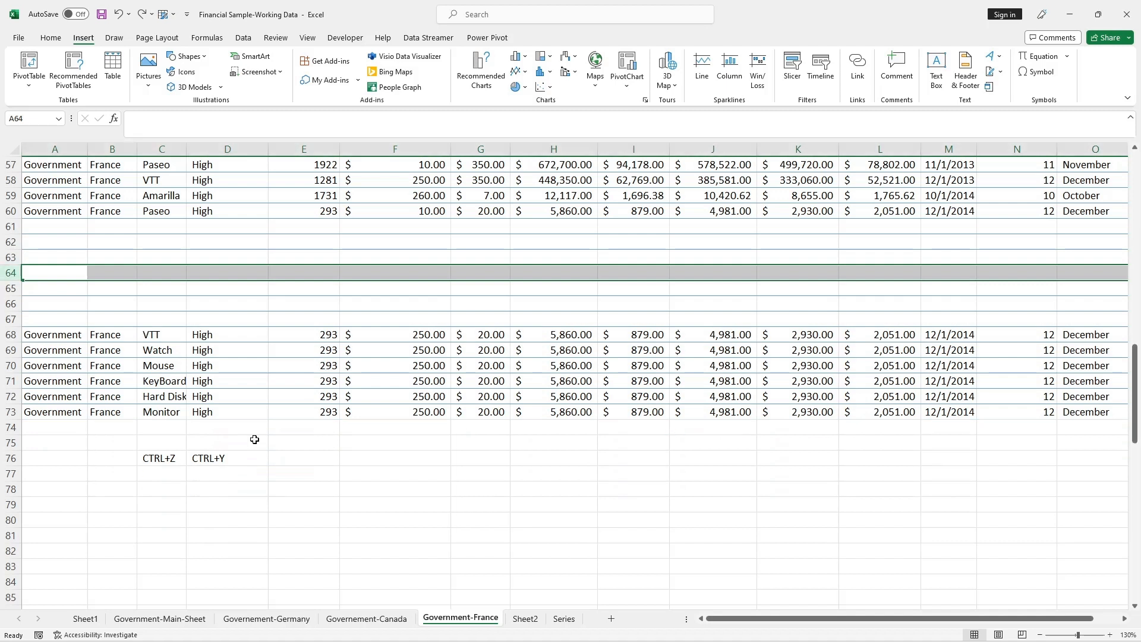
key("ctrl+z")
key("ctrl+z")
key("ctrl+z")
key("ctrl+z")
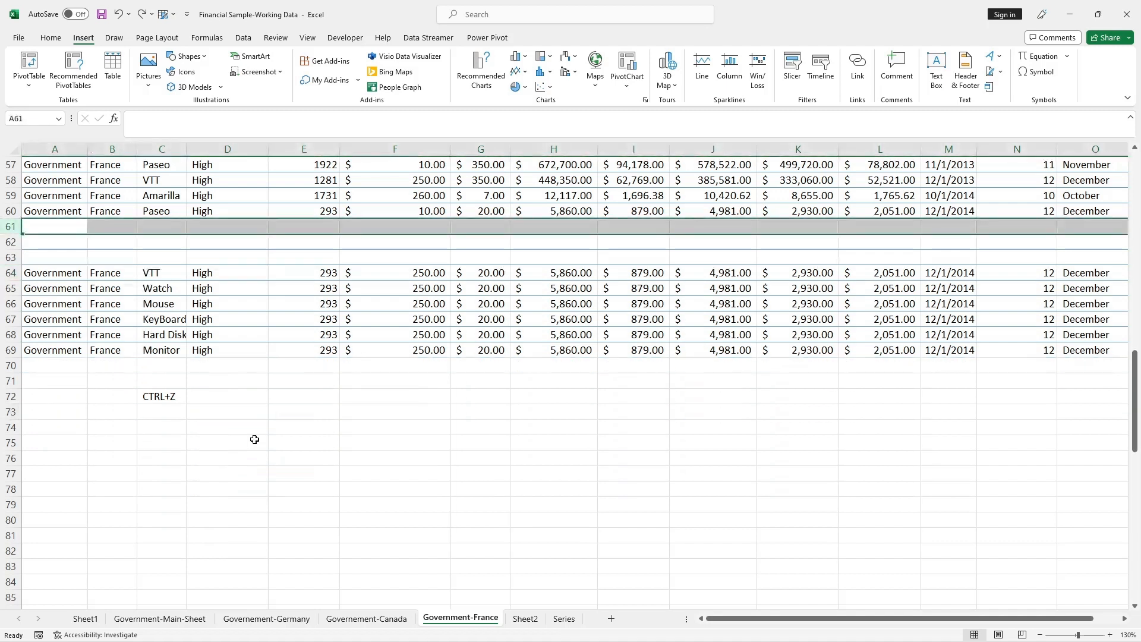
Undo the remaining blank row insertions at row 61 above the VTT entry
key("ctrl+z")
key("ctrl+z")
left_click(253, 439)
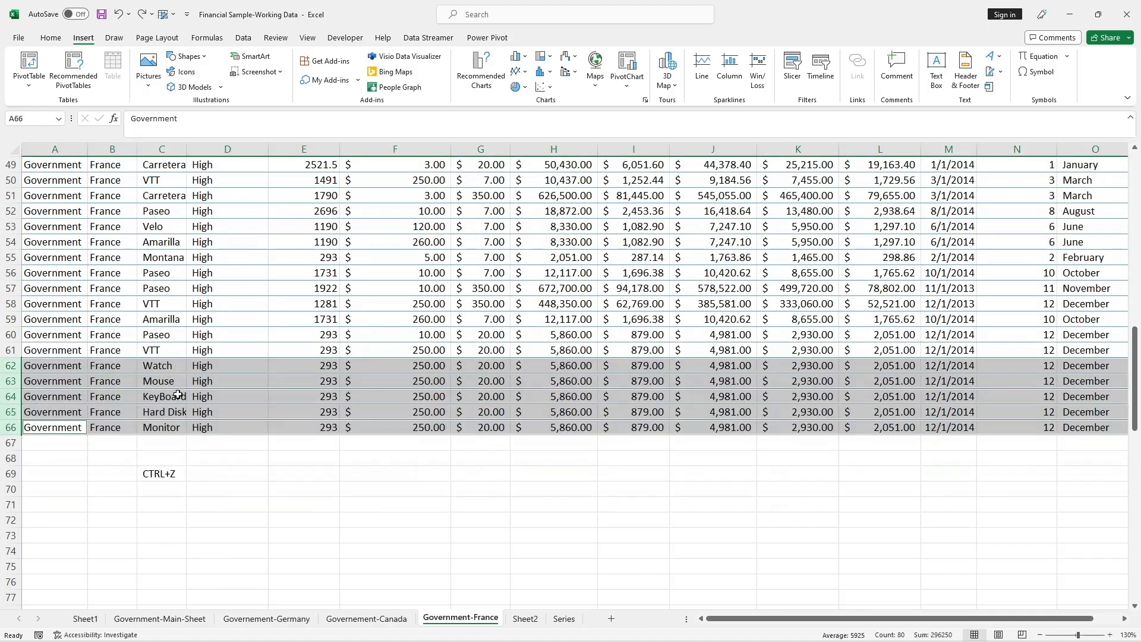
left_click(189, 410)
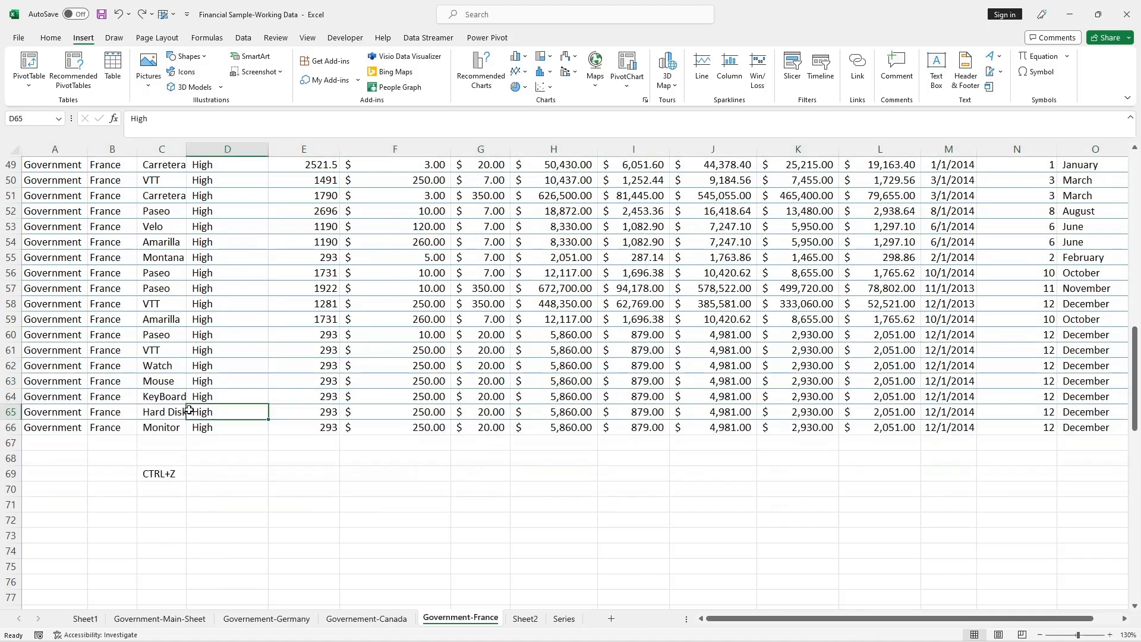
left_click(9, 365)
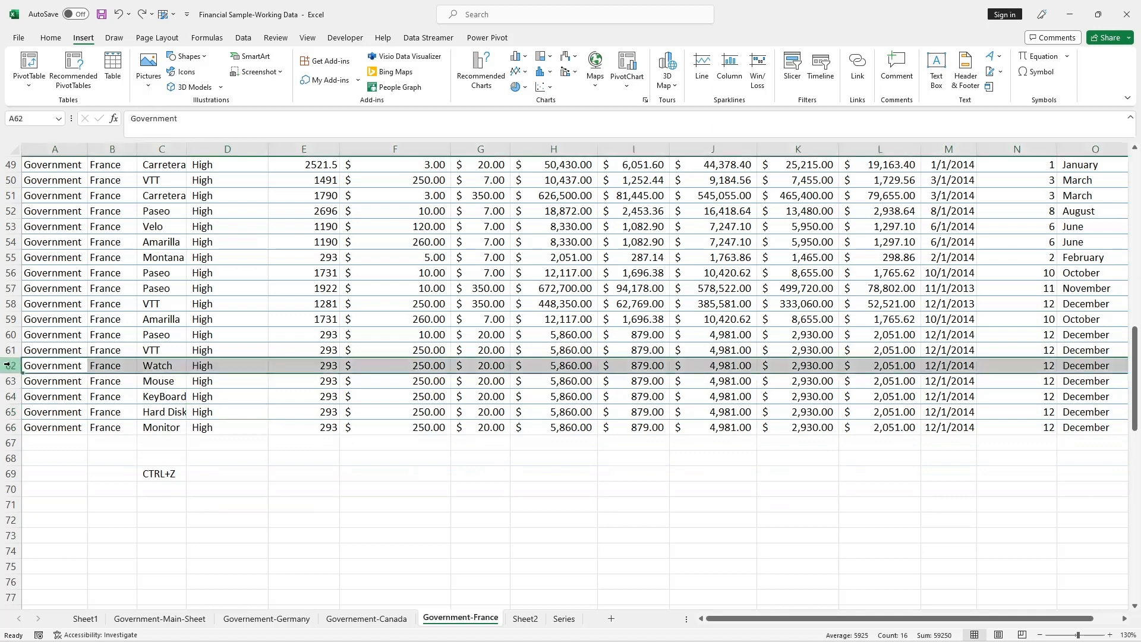
left_click(10, 381, "ctrl")
left_click(10, 396, "ctrl")
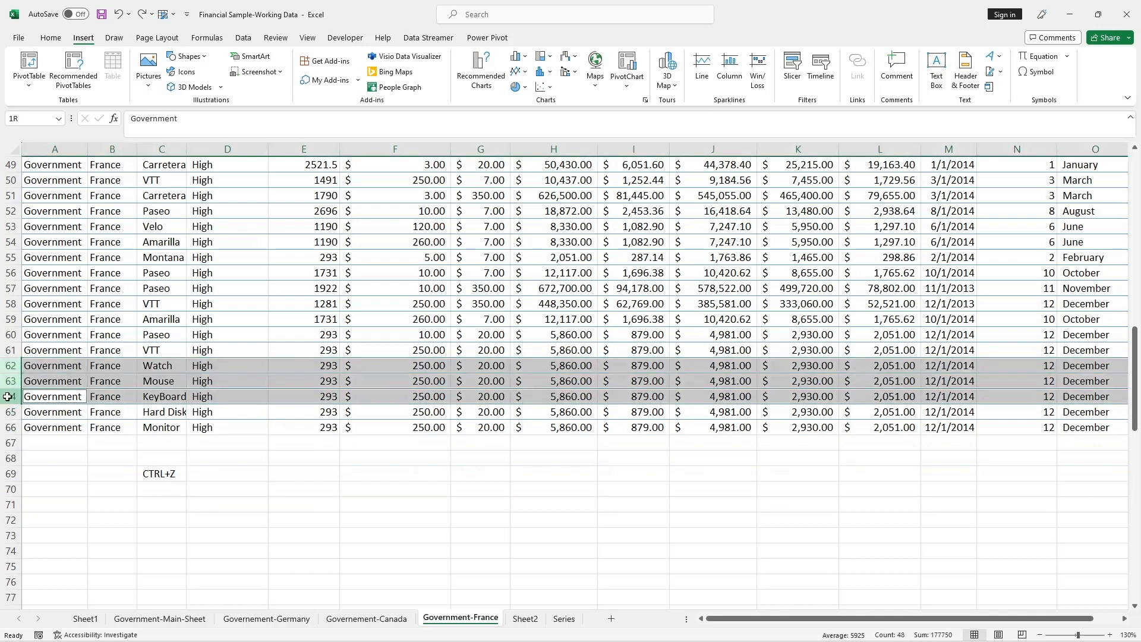
left_click(11, 412, "ctrl")
left_click(11, 427, "ctrl")
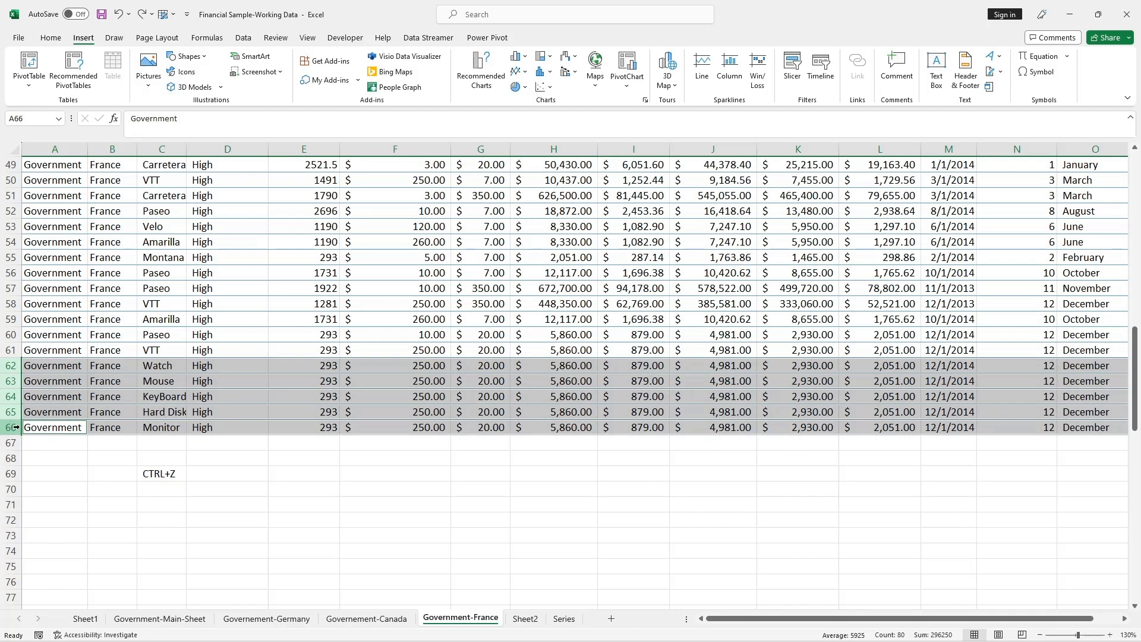
right_click(9, 382)
key("Escape")
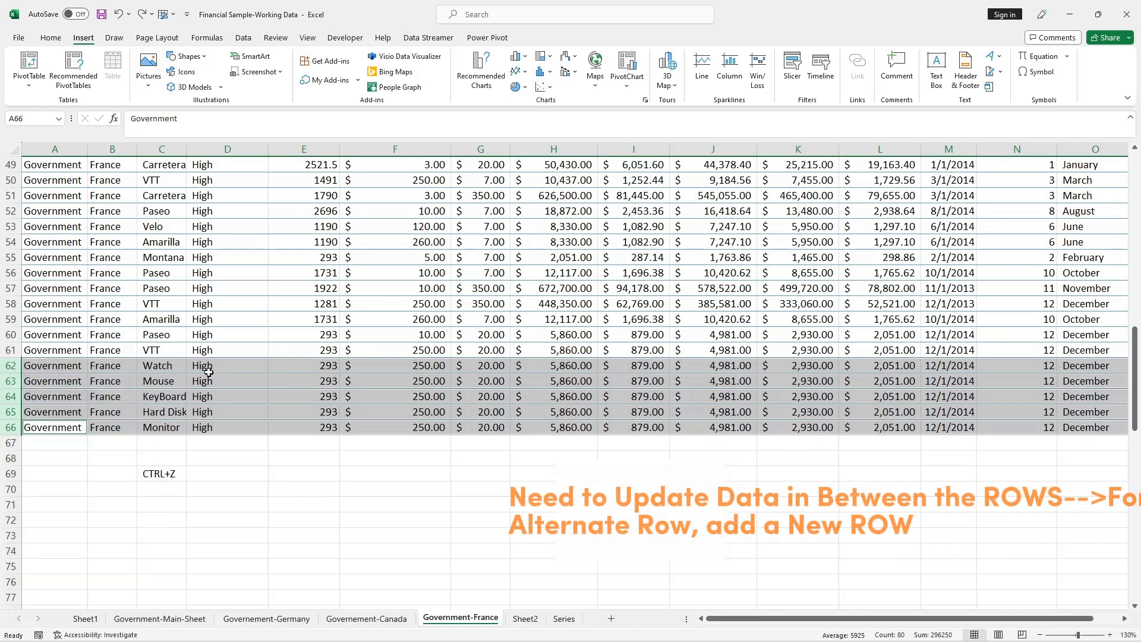
left_click(41, 365)
Select rows 62 to 66 one by one as separate selections and insert a blank row above each of them
left_click(8, 367)
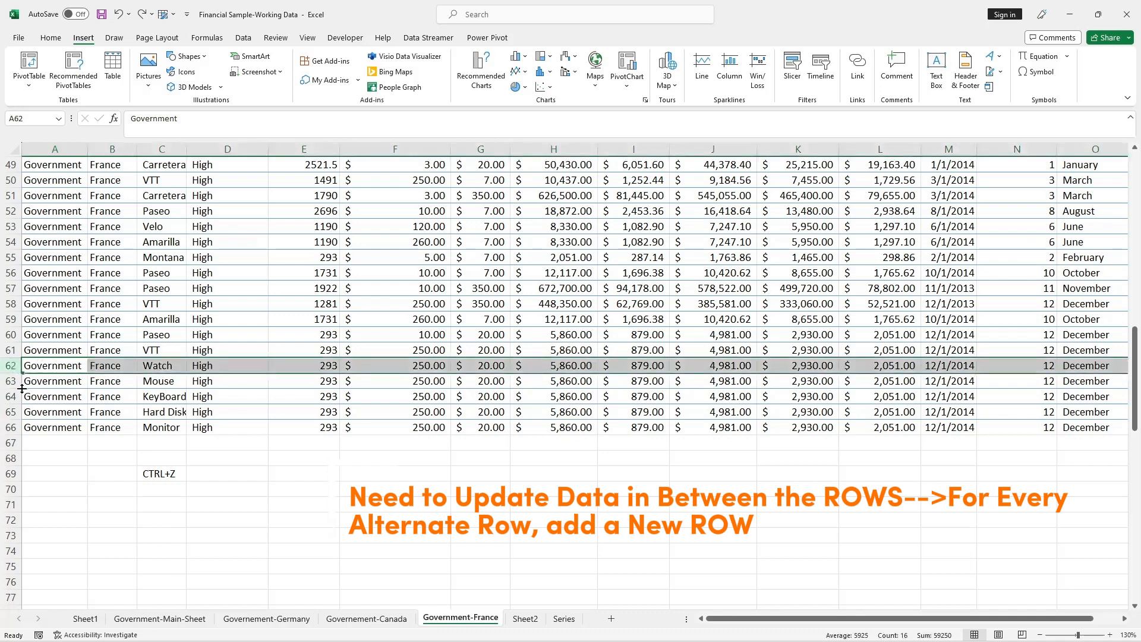
left_click(9, 382, "ctrl")
left_click(9, 396, "ctrl")
left_click(10, 412, "ctrl")
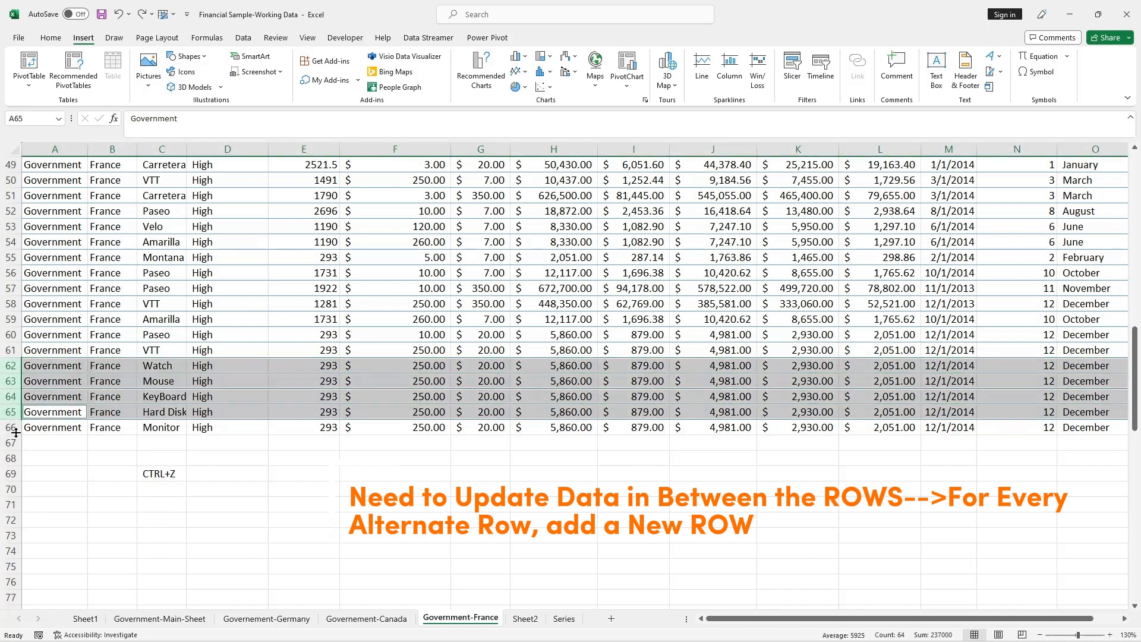
left_click(9, 427, "ctrl")
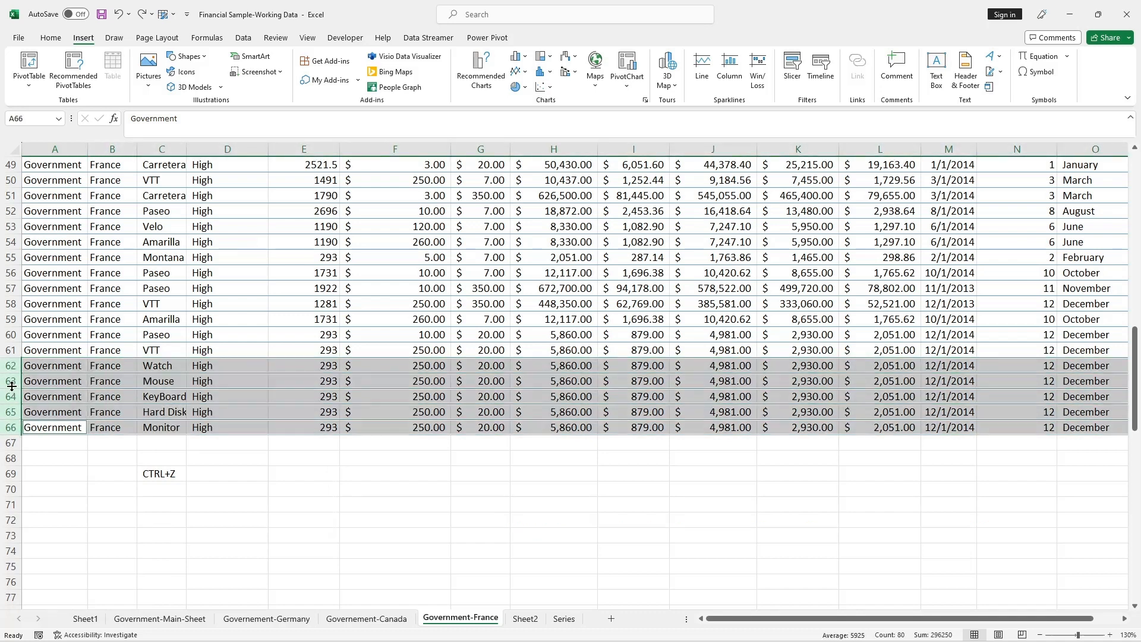
right_click(11, 386)
left_click(43, 504)
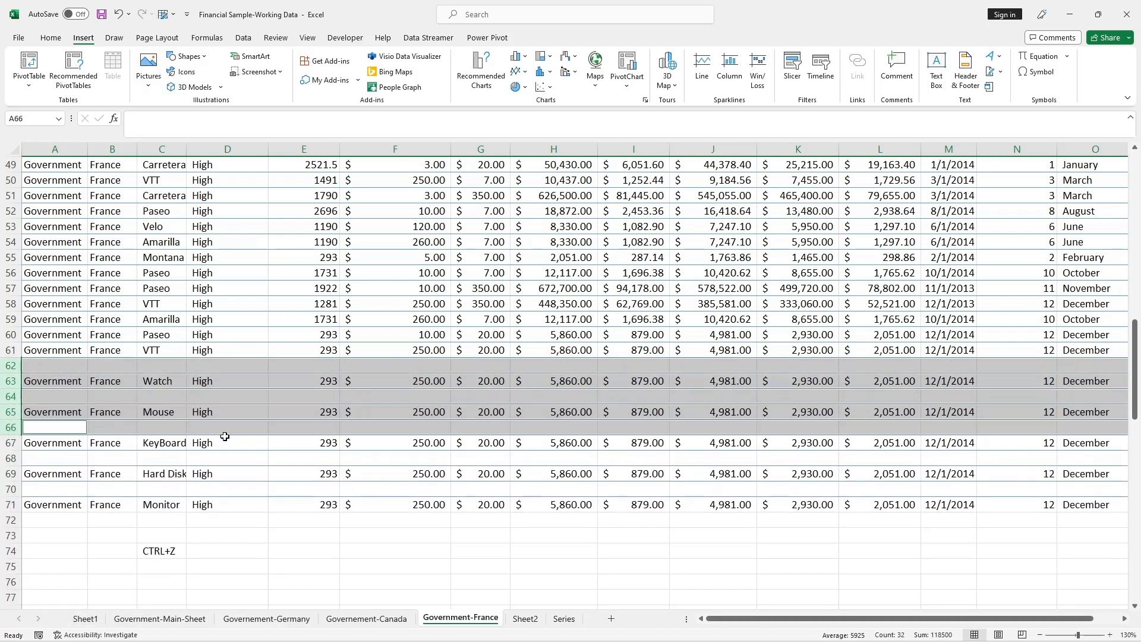
left_click(272, 416)
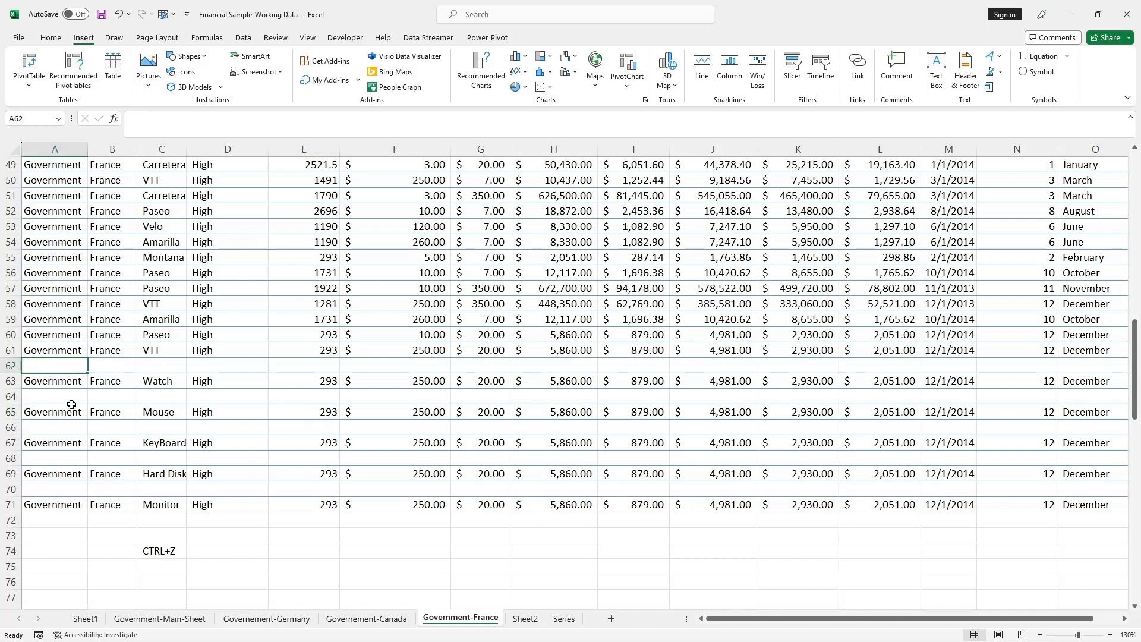
Copy the VTT record from row 61 into blank row 62 and undo the paste
left_click(38, 353)
left_click_drag(38, 353, 1087, 357)
key("ctrl+c")
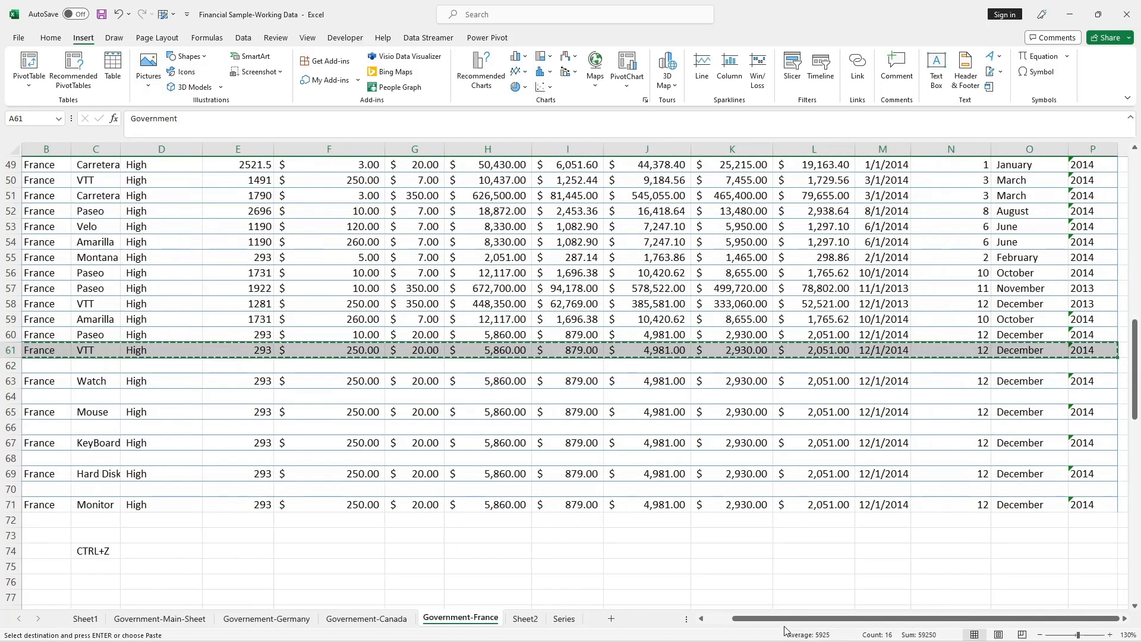
left_click_drag(784, 620, 758, 621)
left_click(51, 365)
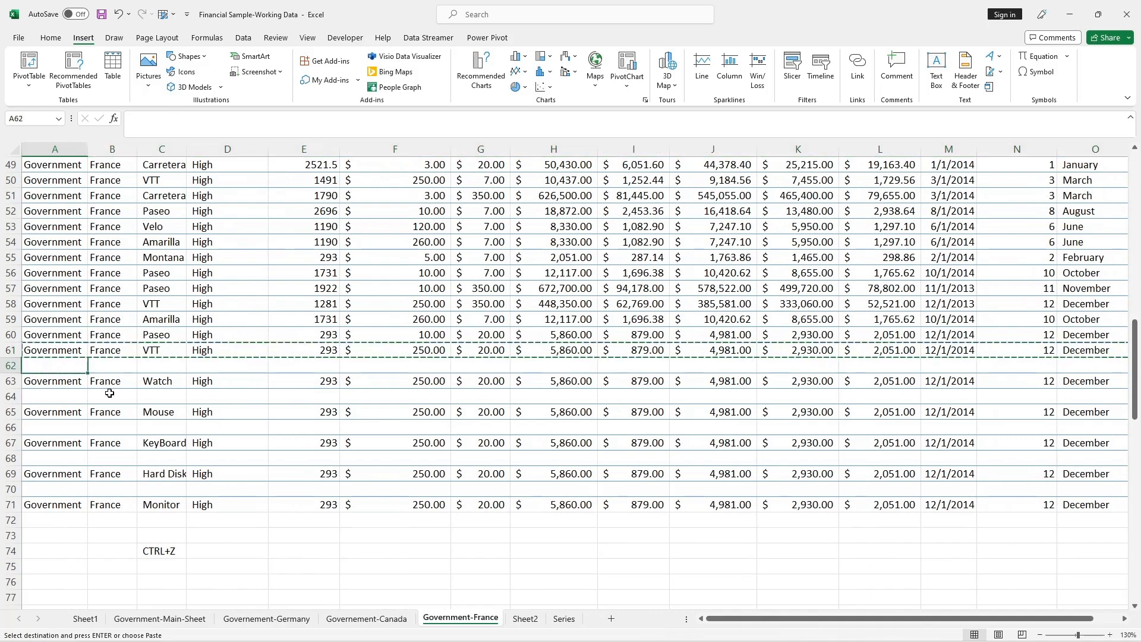
key("ctrl+v")
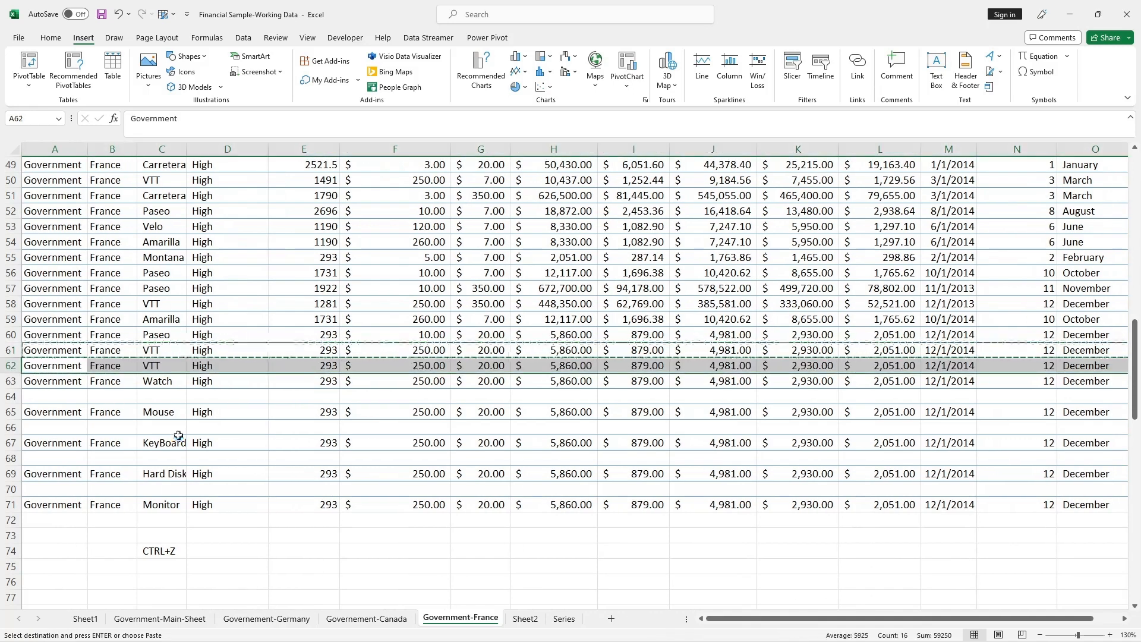
key("ctrl+z")
left_click(177, 437)
Enter Government in cell A62 and France in cell B62 of the new blank row
left_click(56, 365)
double_click(57, 367)
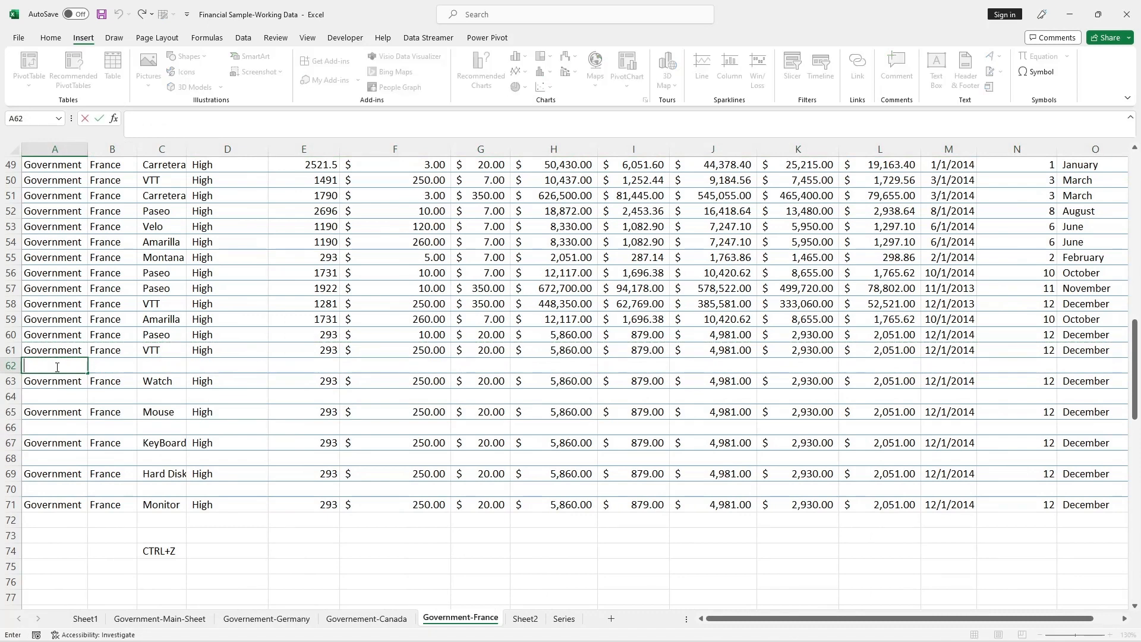
type("Gove")
left_click(154, 381)
left_click(112, 366)
type("F")
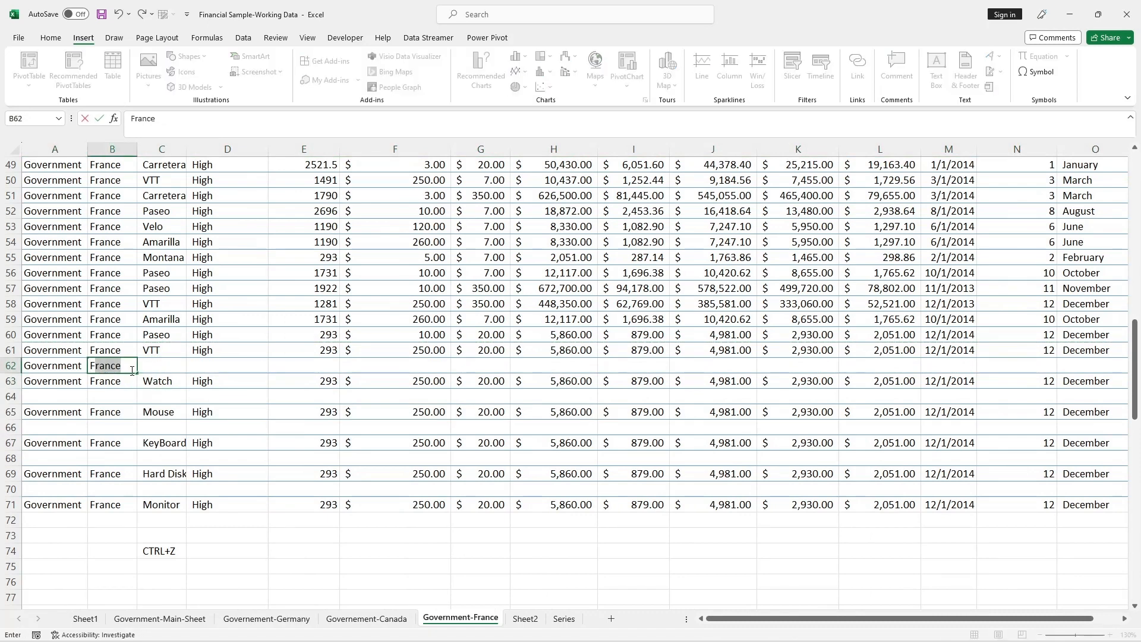
Enter the product Bags in cell C62 and Low in cell D62
left_click(158, 365)
double_click(178, 366)
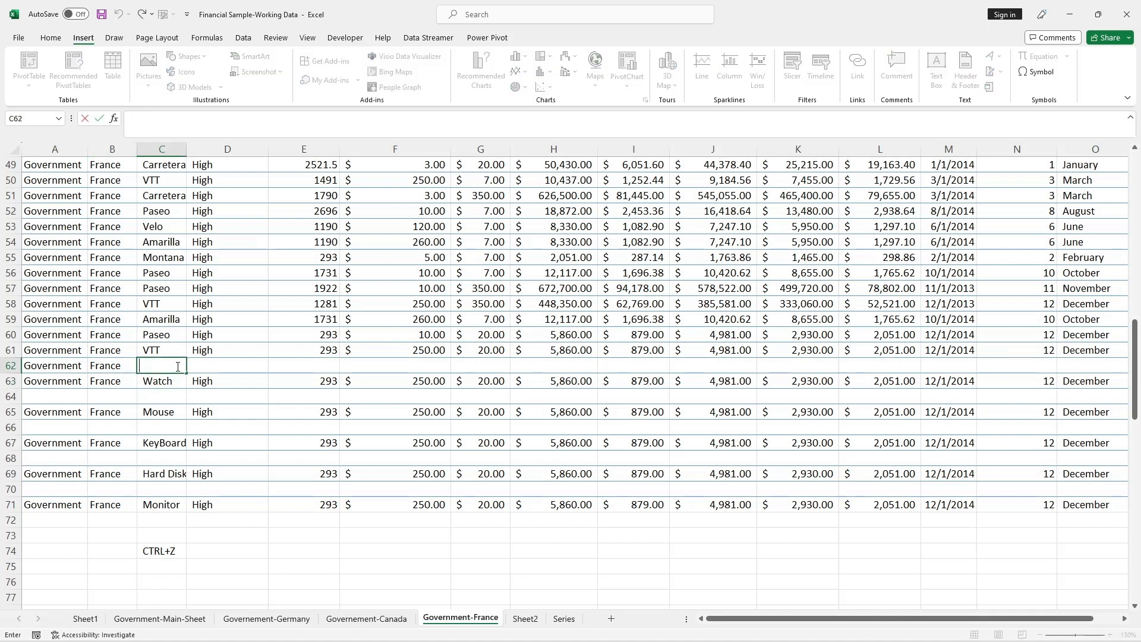
type("Bags")
left_click(249, 368)
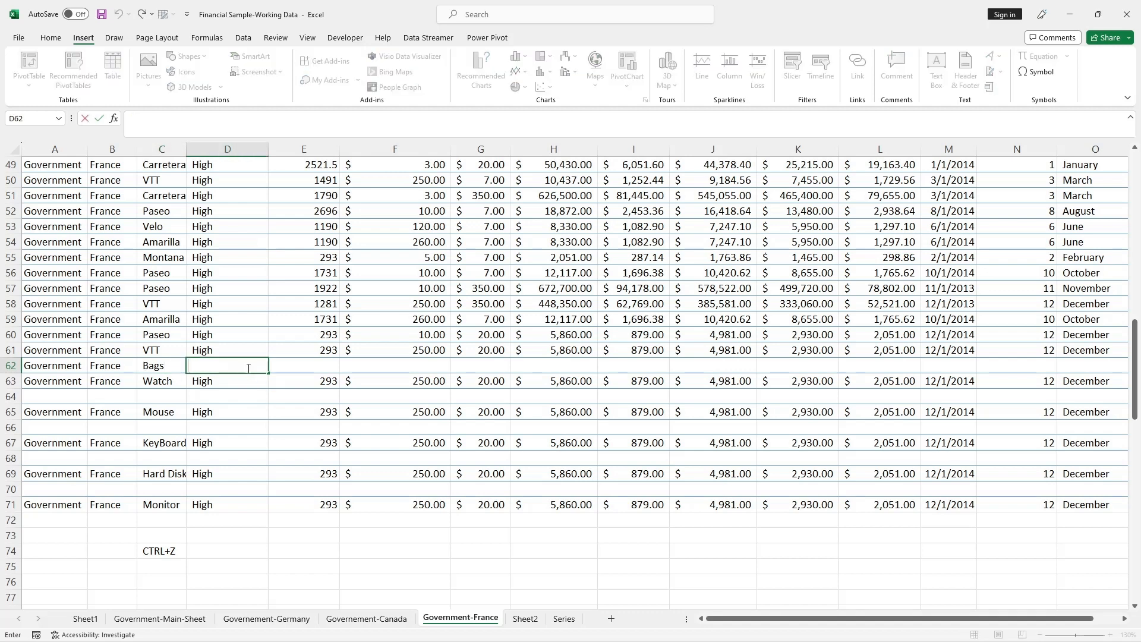
type("Low")
left_click(300, 426)
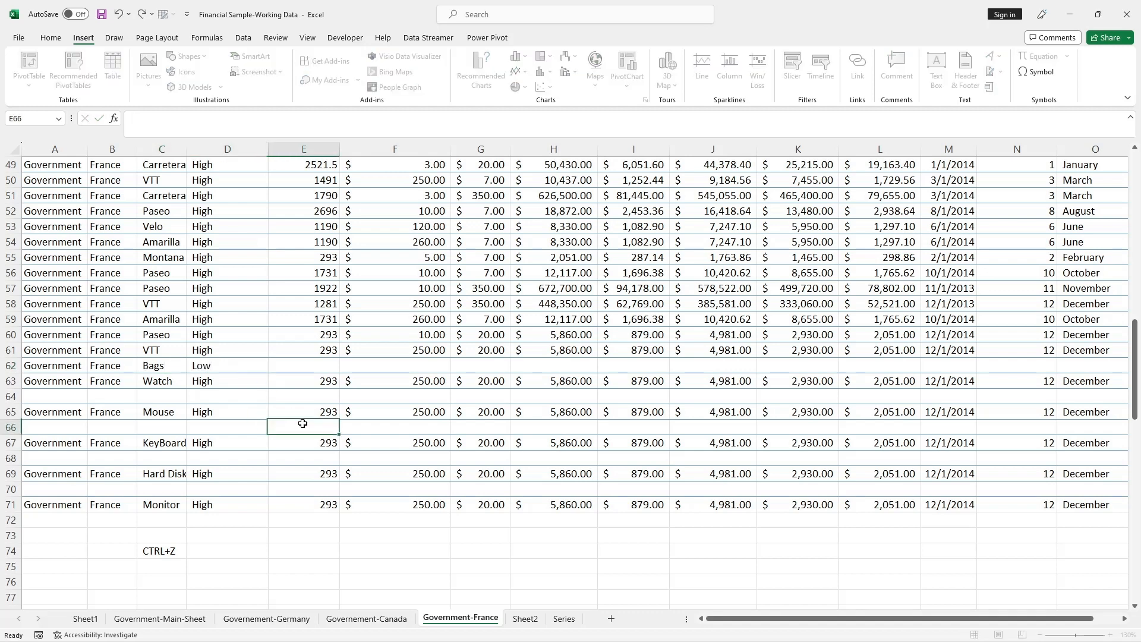
left_click(319, 366)
left_click(699, 366)
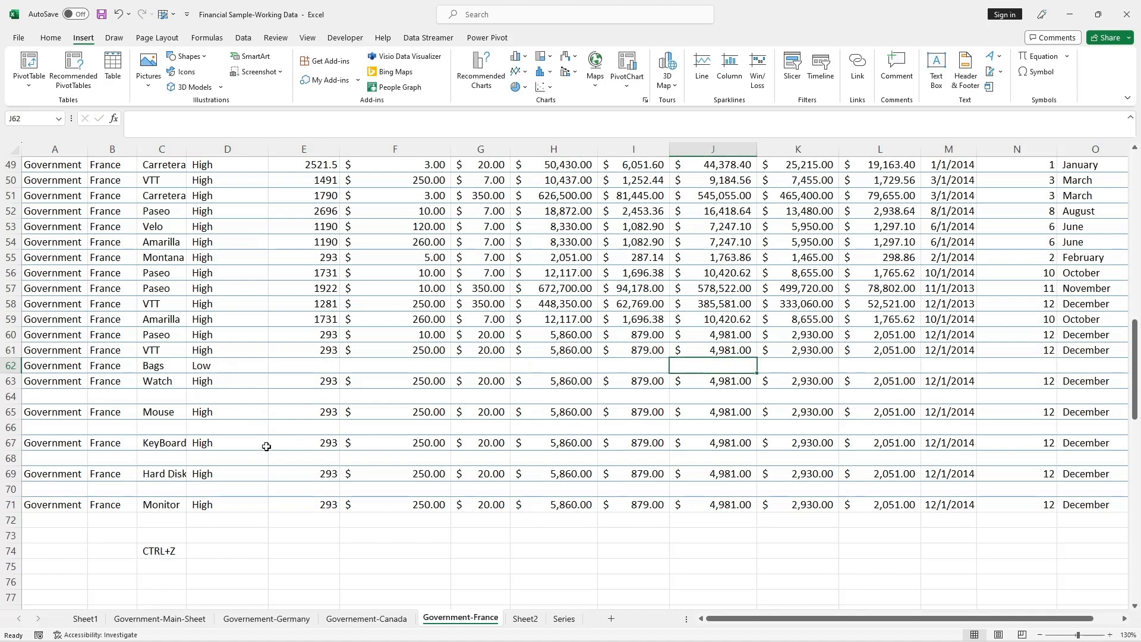
Enter the products CPU in C66, Mother Borad in C68, USB Cable in C70 and Printer in C64
left_click(162, 424)
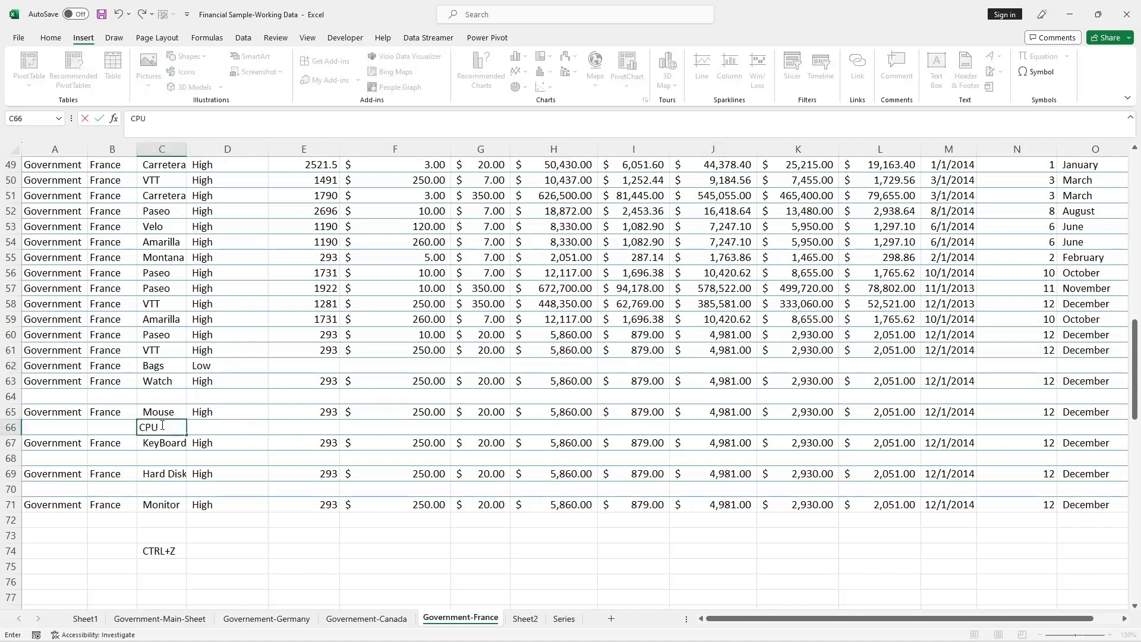
left_click(173, 453)
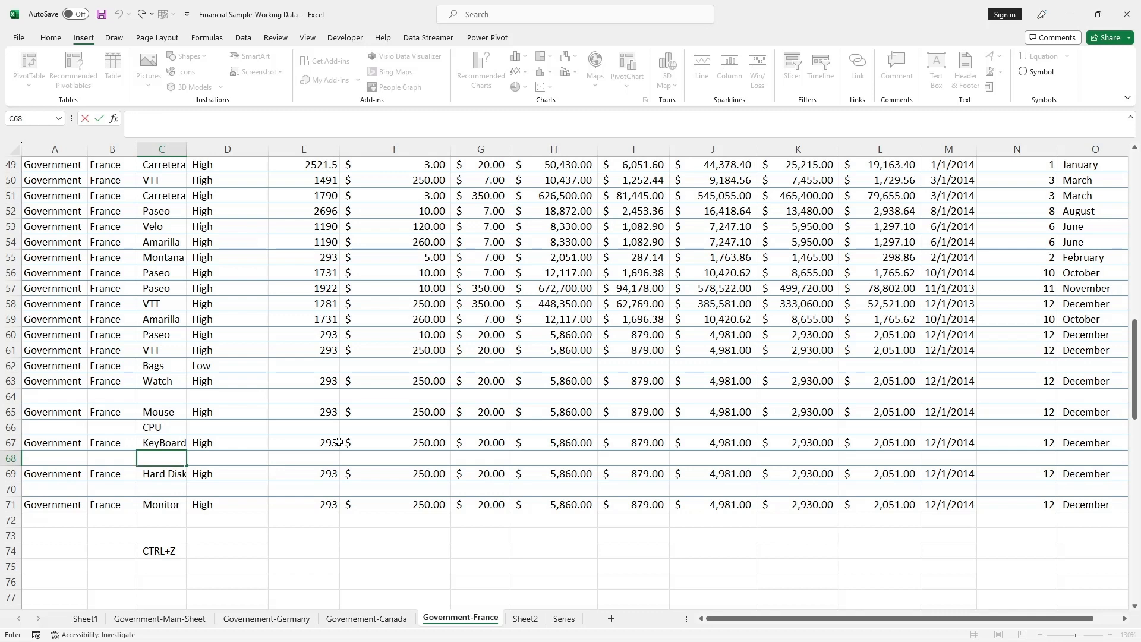
type("Mother Borad")
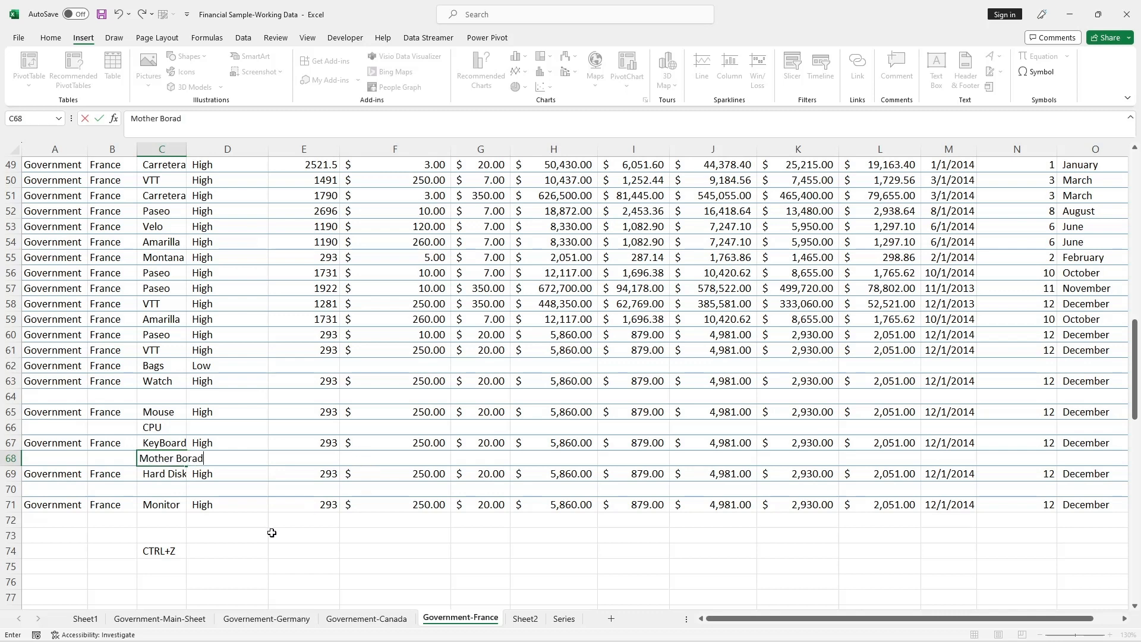
left_click(249, 533)
left_click(163, 486)
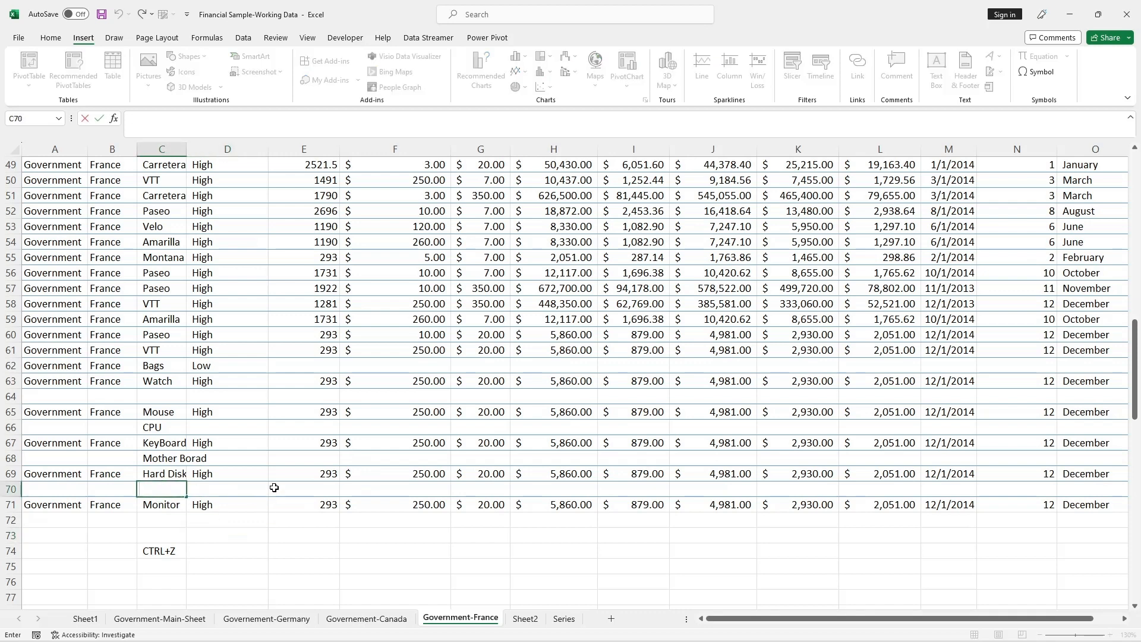
type("USB Cable")
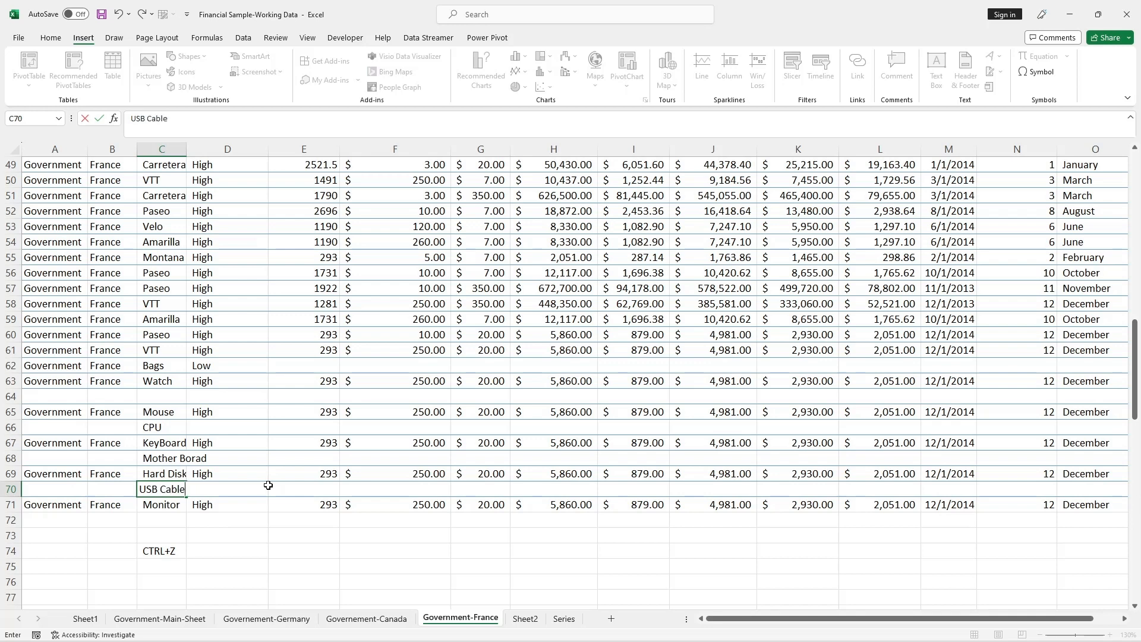
left_click(241, 530)
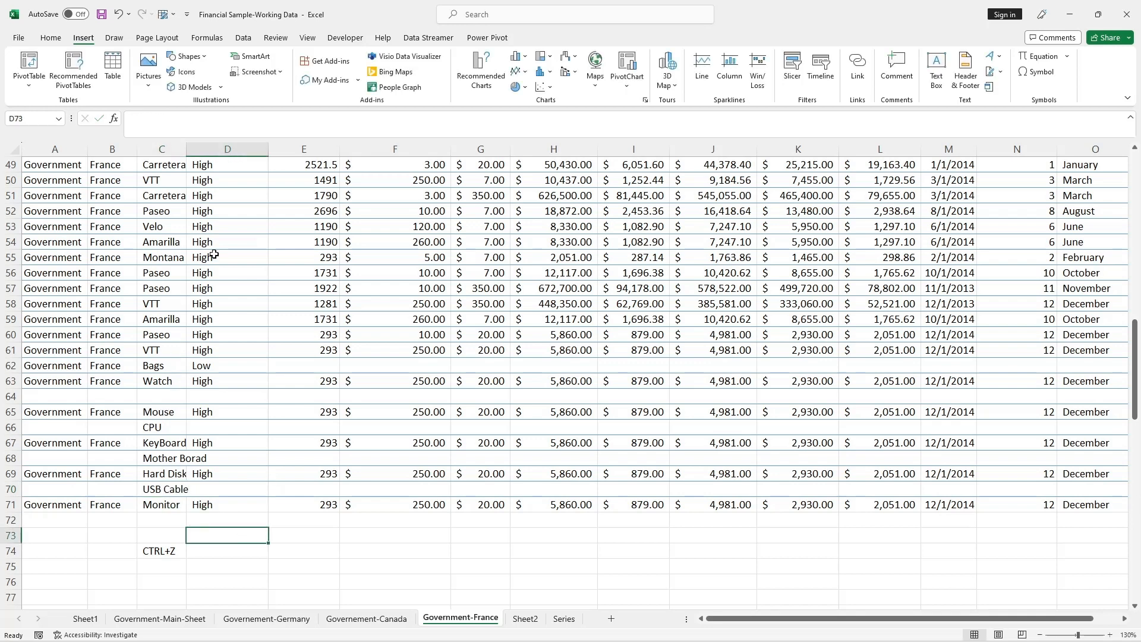
left_click(157, 396)
type("Printer")
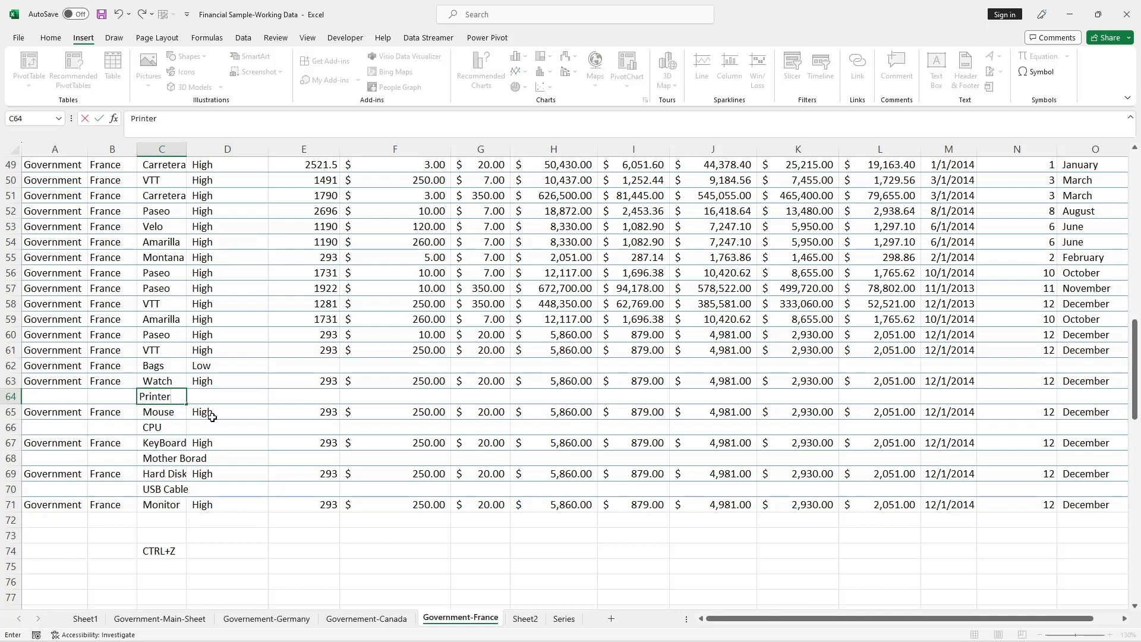
key("Return")
Copy Government from cell A63 into the empty cells A64, A66, A68 and A70
left_click(52, 382)
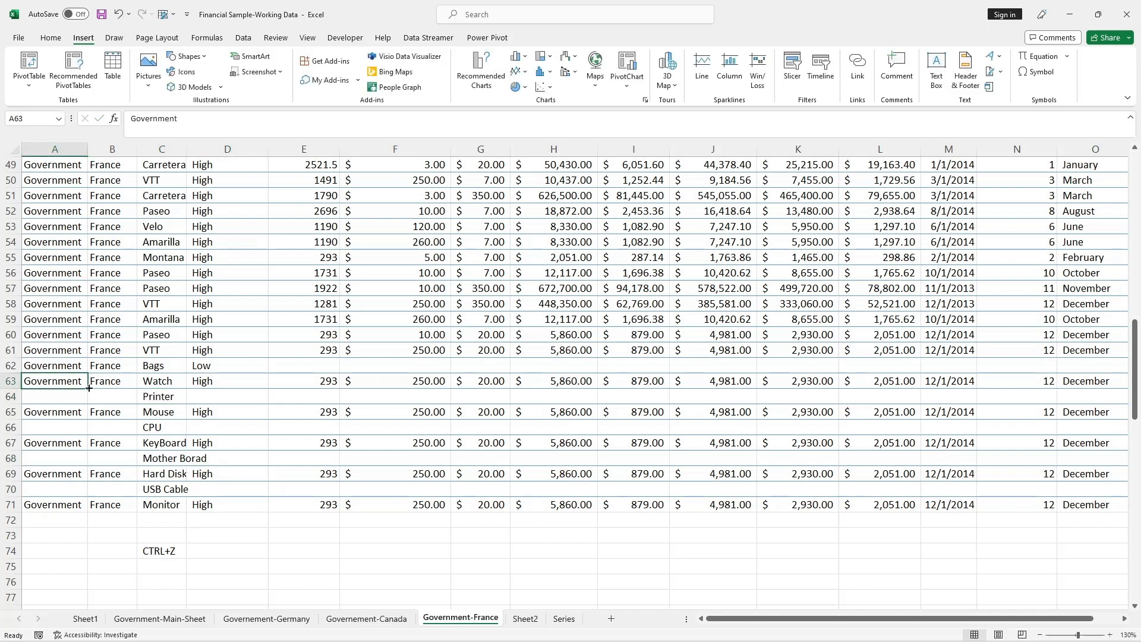
key("ctrl+c")
left_click(61, 397)
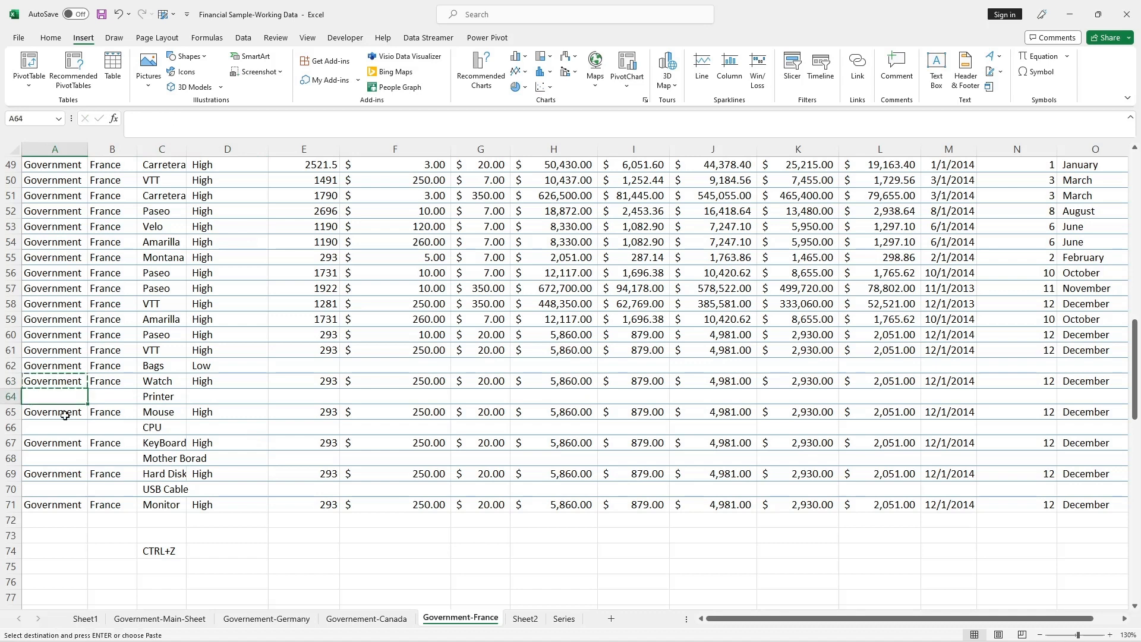
key("ctrl+v")
left_click(63, 426)
key("ctrl+v")
left_click(54, 454)
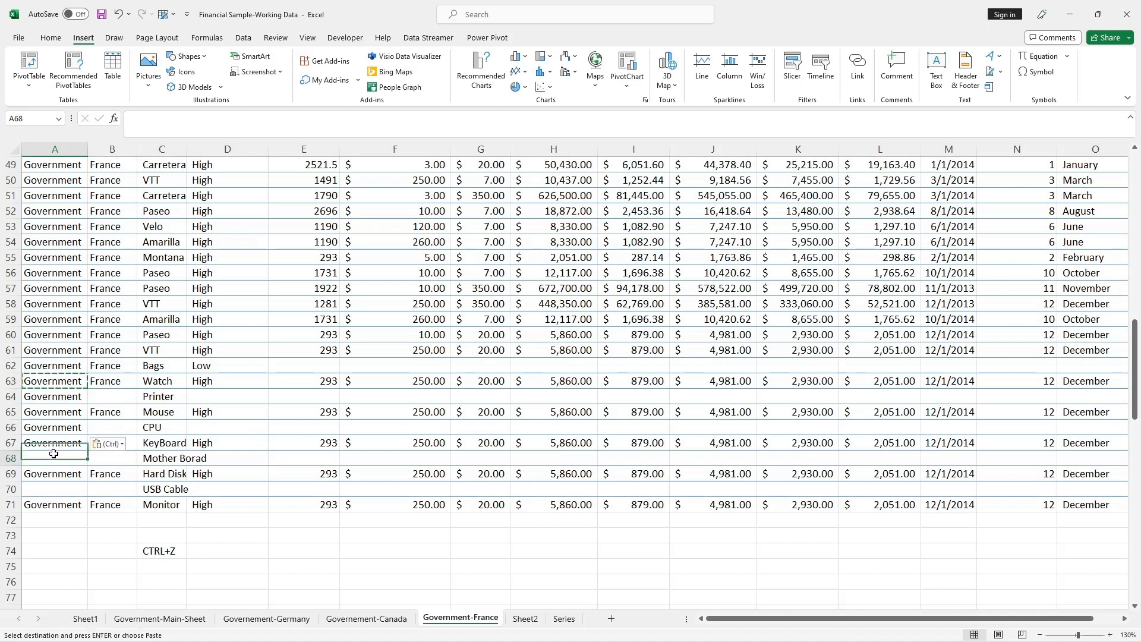
key("ctrl+v")
left_click(59, 489)
key("ctrl+v")
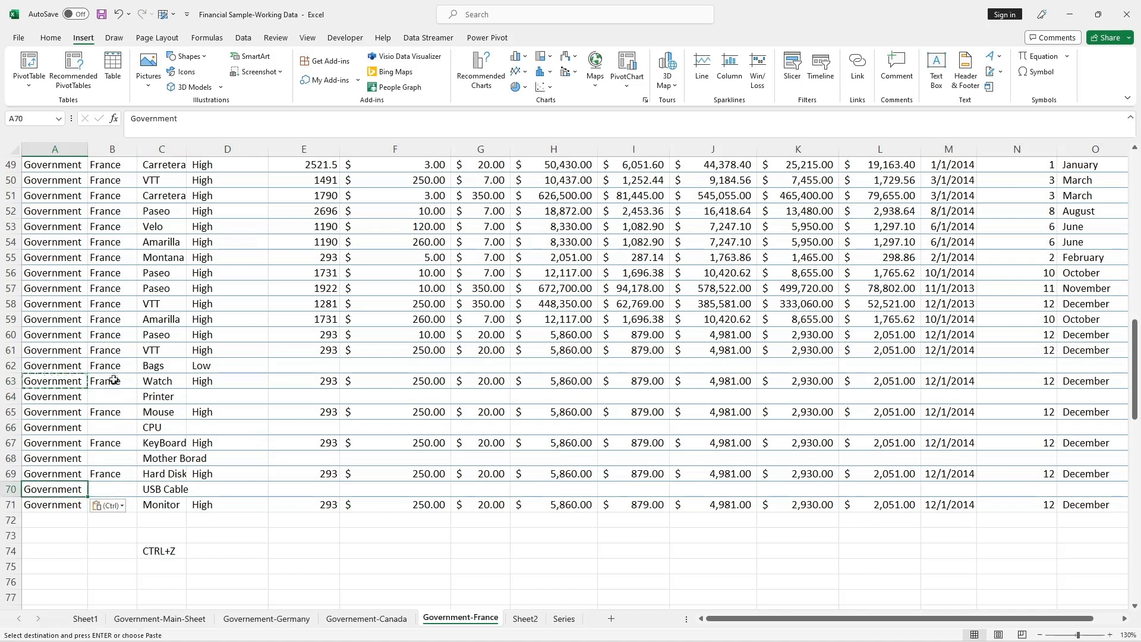
Copy France from cell B63 into the range B64 to B71
left_click(128, 384)
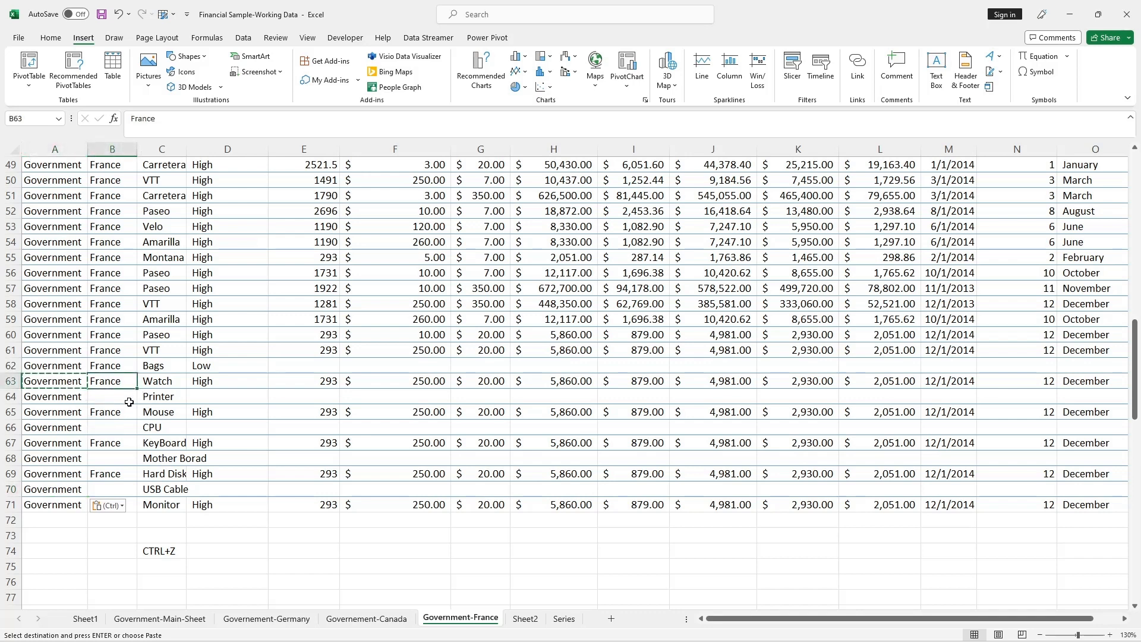
key("ctrl+c")
left_click(107, 400)
left_click_drag(107, 400, 104, 504)
key("ctrl+v")
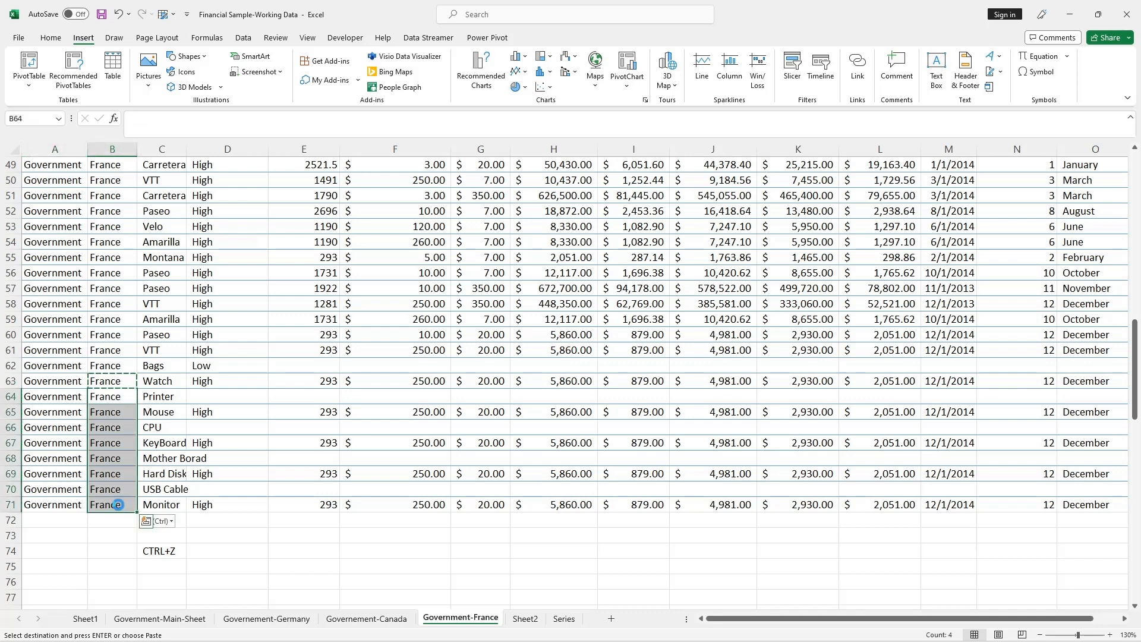
left_click(303, 488)
left_click(215, 381)
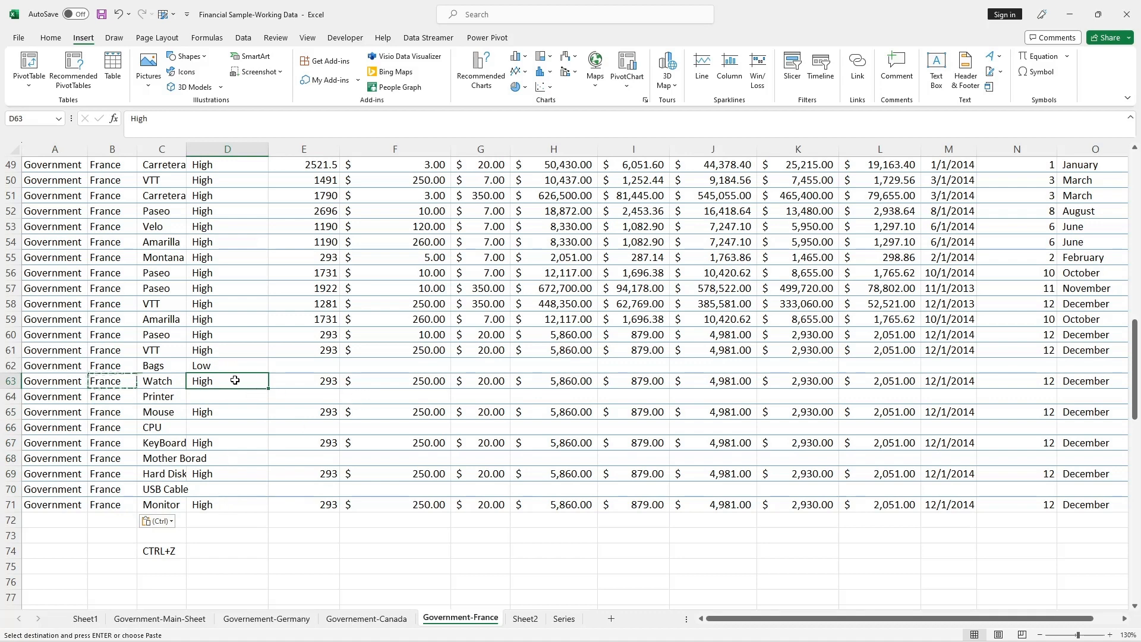
left_click(304, 550)
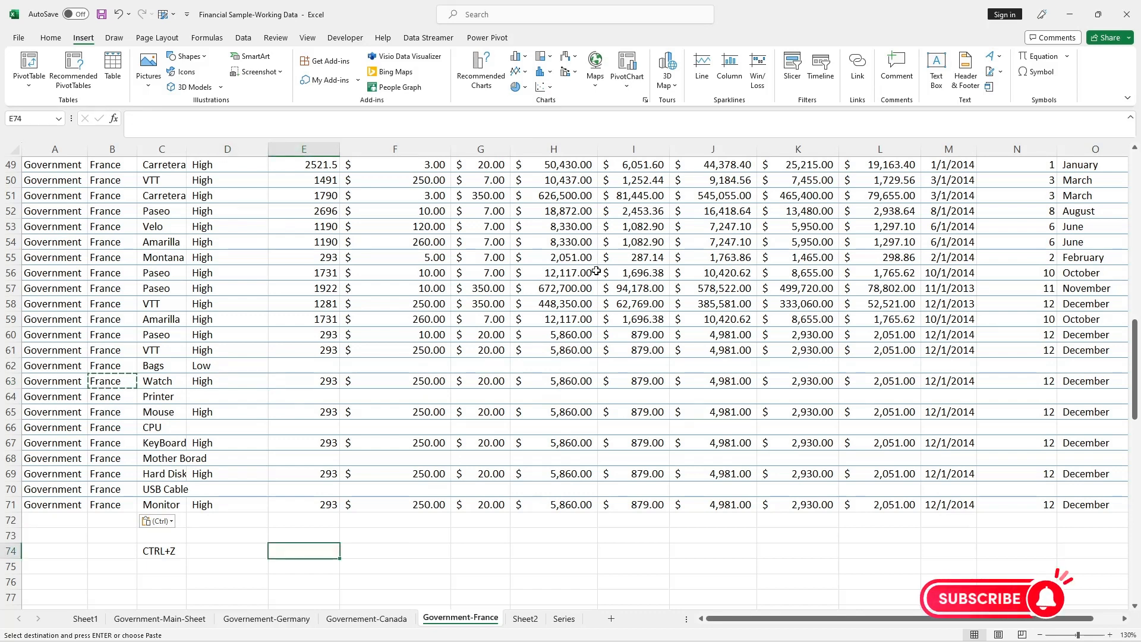
left_click(259, 385)
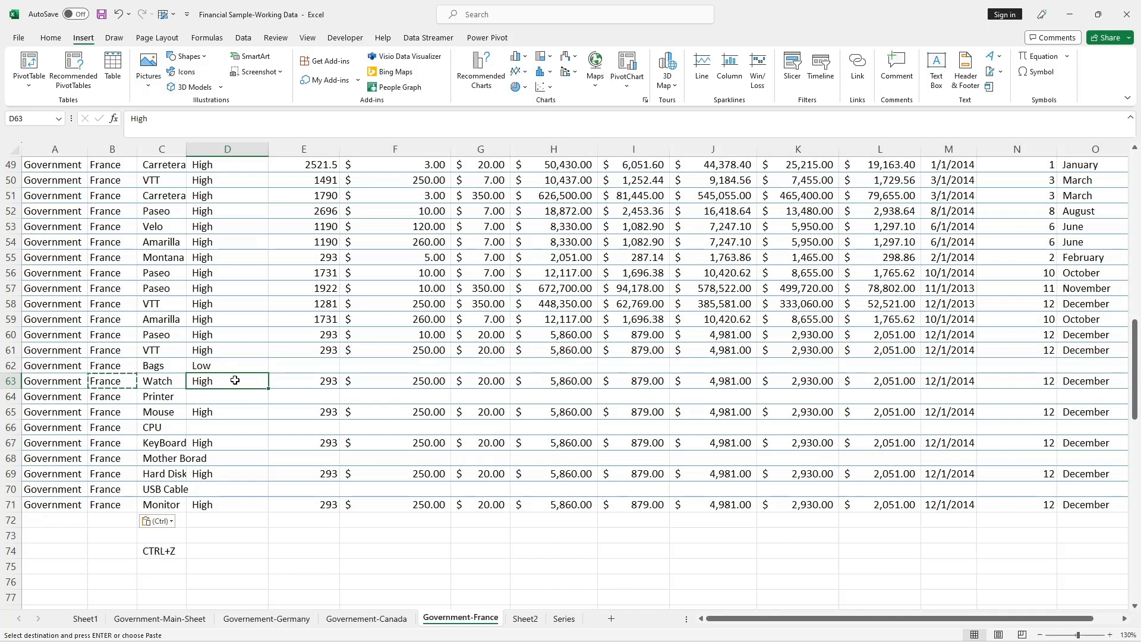
left_click(304, 550)
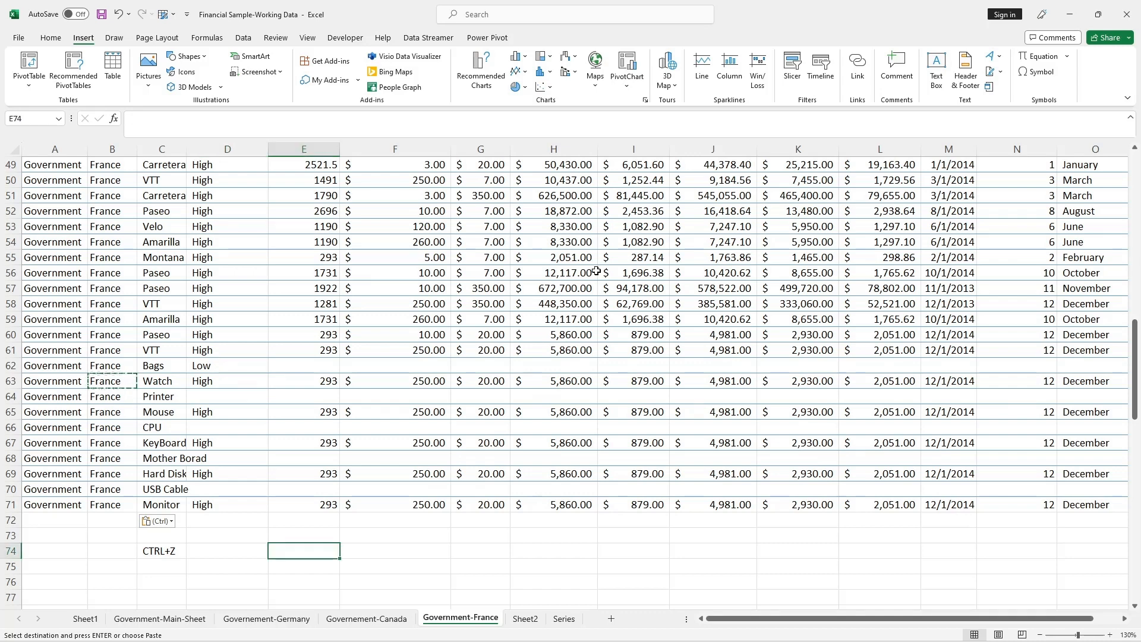